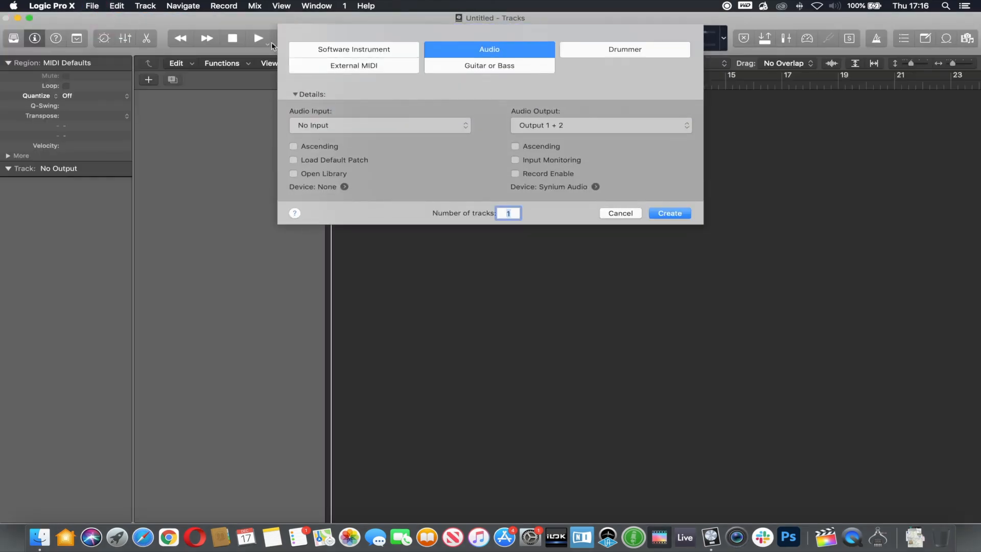
Create one audio track, and open the Bounces folder of the deep house project under dBs, COURSE VIDEO PROJECTS, EXAMPLE COMPRESSION ELECTRONIC in Finder.
left_click(670, 213)
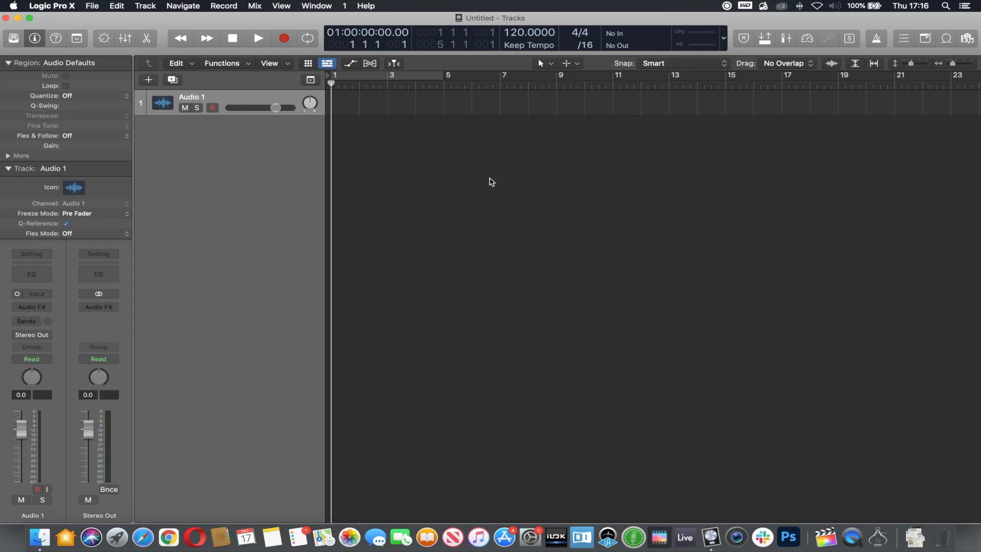
left_click(40, 537)
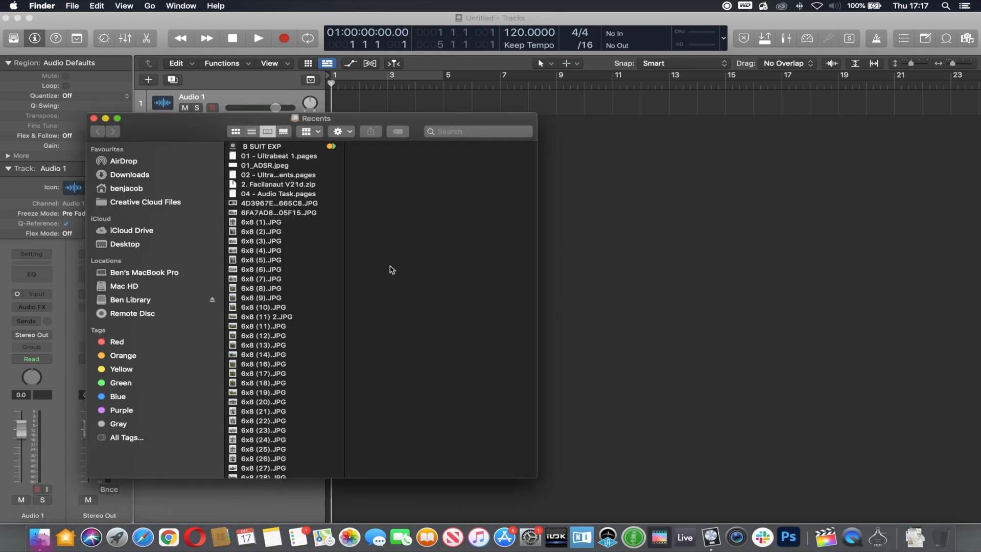
left_click(126, 188)
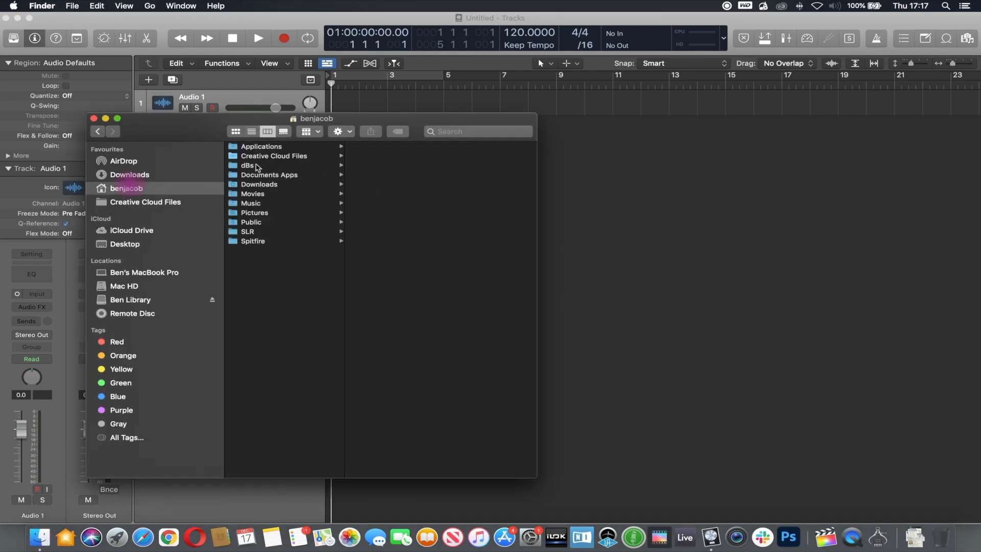
left_click(249, 165)
left_click(407, 241)
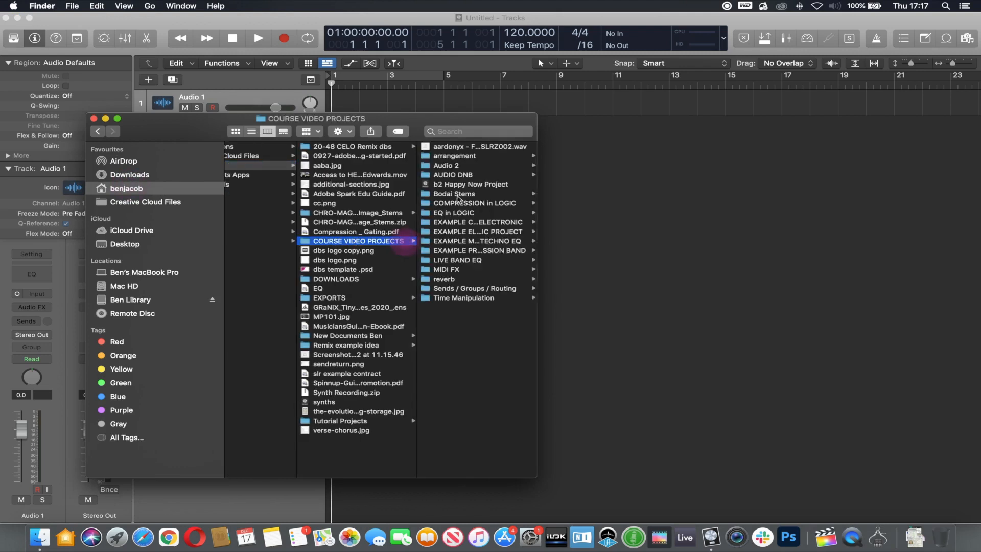
left_click(456, 194)
left_click(351, 222)
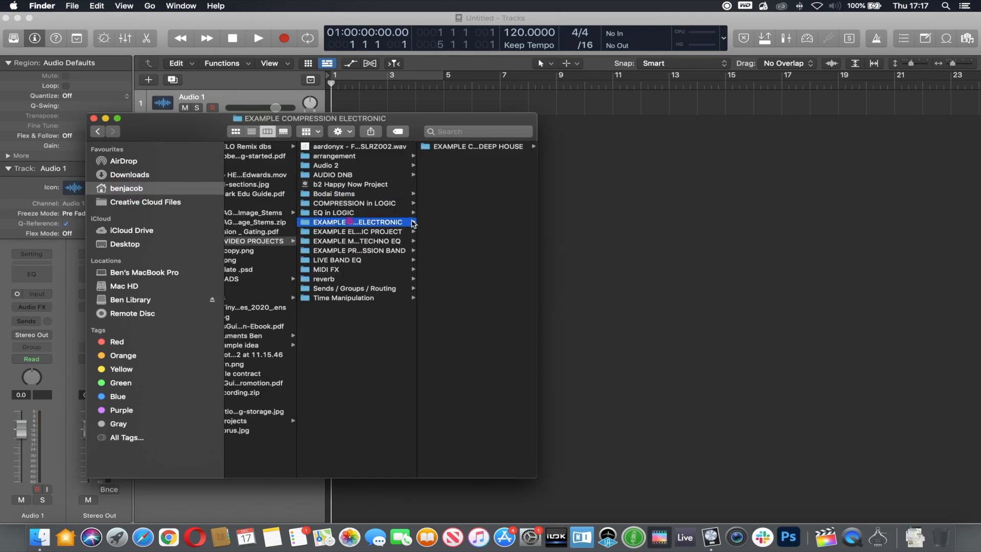
left_click(461, 152)
left_click(460, 155)
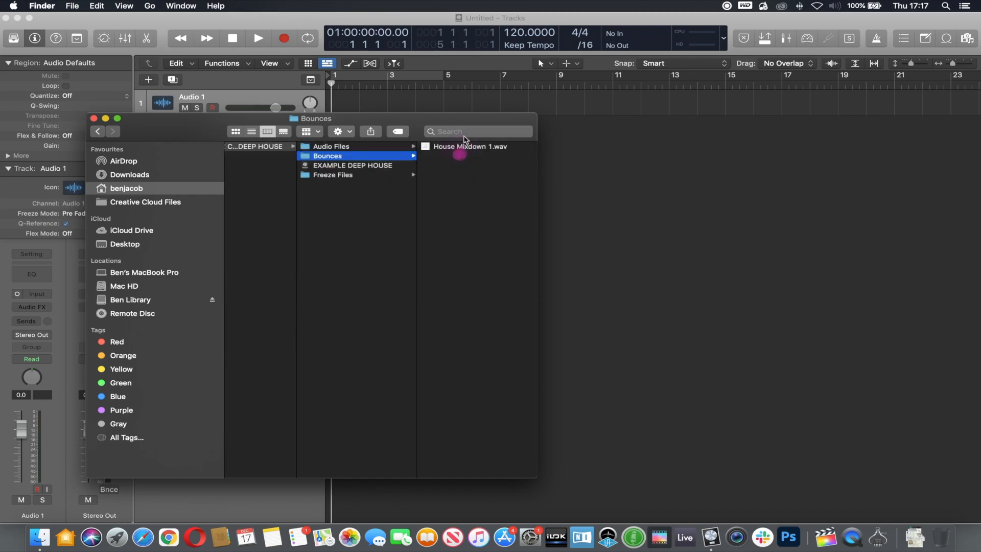
Import House Mixdown 1.wav with its tempo information onto a new track at bar 4, and delete the empty Audio 1 track.
left_click_drag(442, 118, 419, 159)
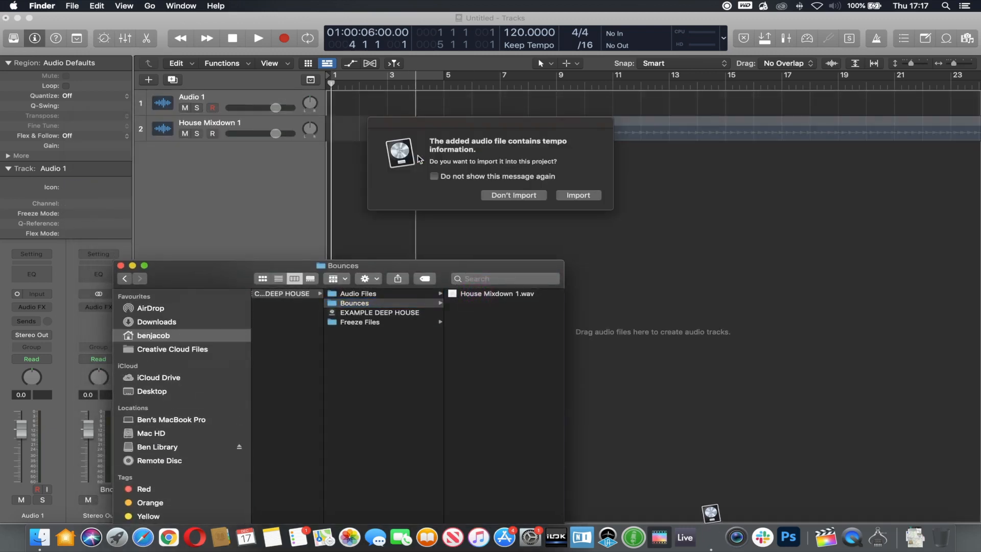
left_click(578, 195)
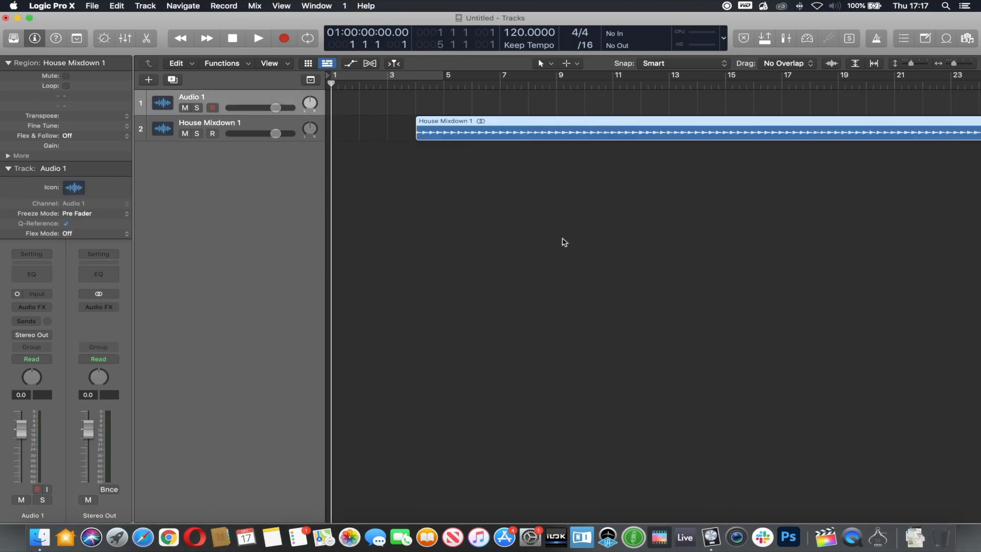
left_click(228, 101)
key("BackSpace")
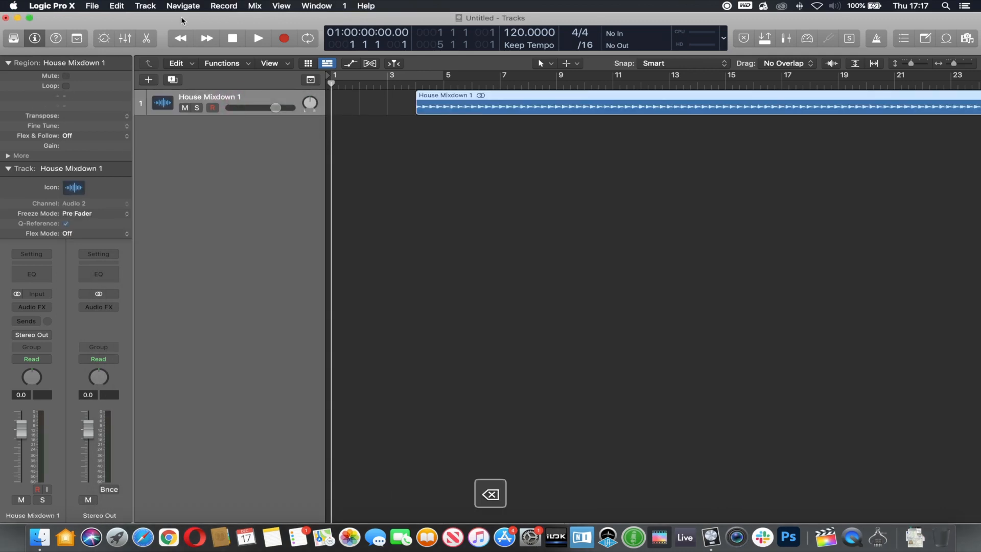
Start saving the project and create a new folder named Mastering inside dBs, COURSE VIDEO PROJECTS.
left_click(93, 7)
left_click(119, 93)
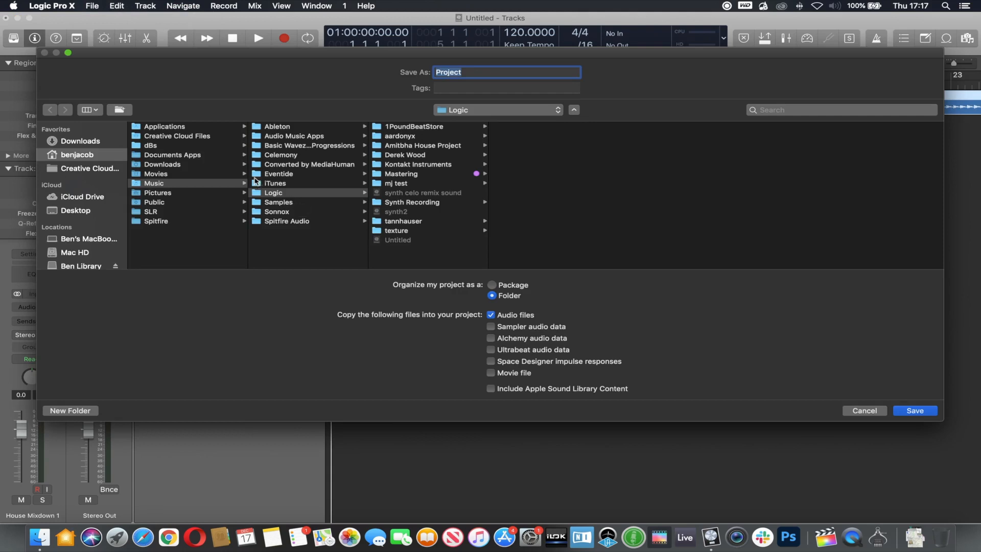
left_click(172, 145)
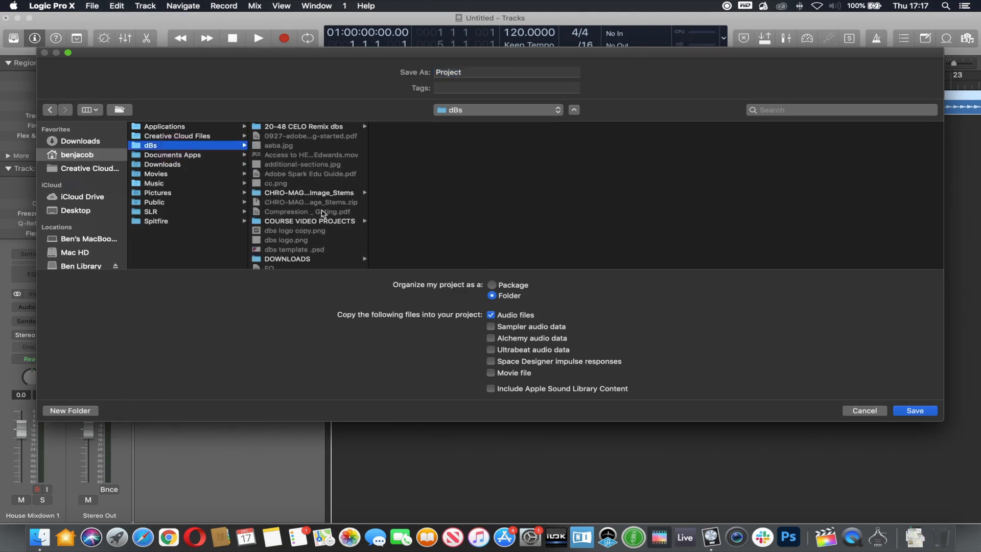
left_click(313, 222)
left_click(70, 411)
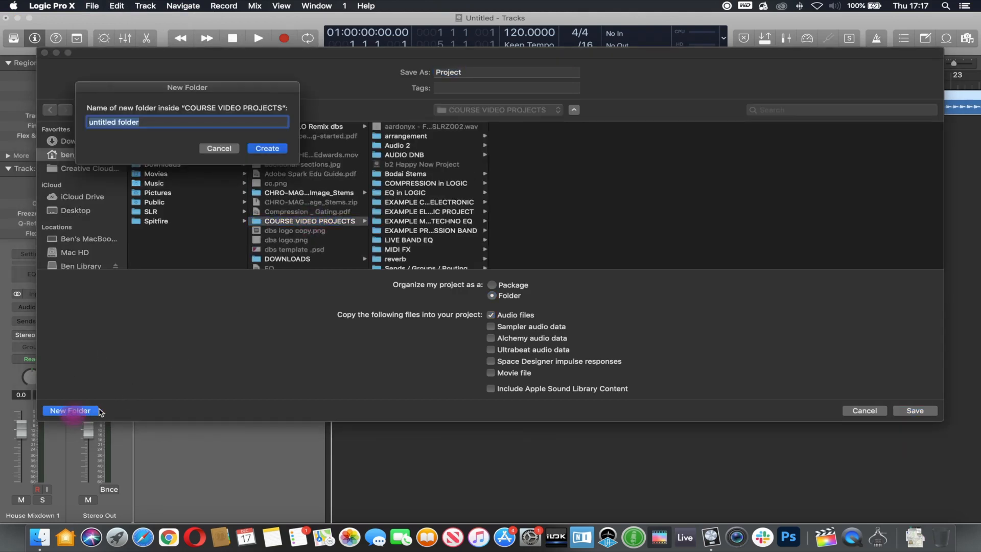
type("Mastering")
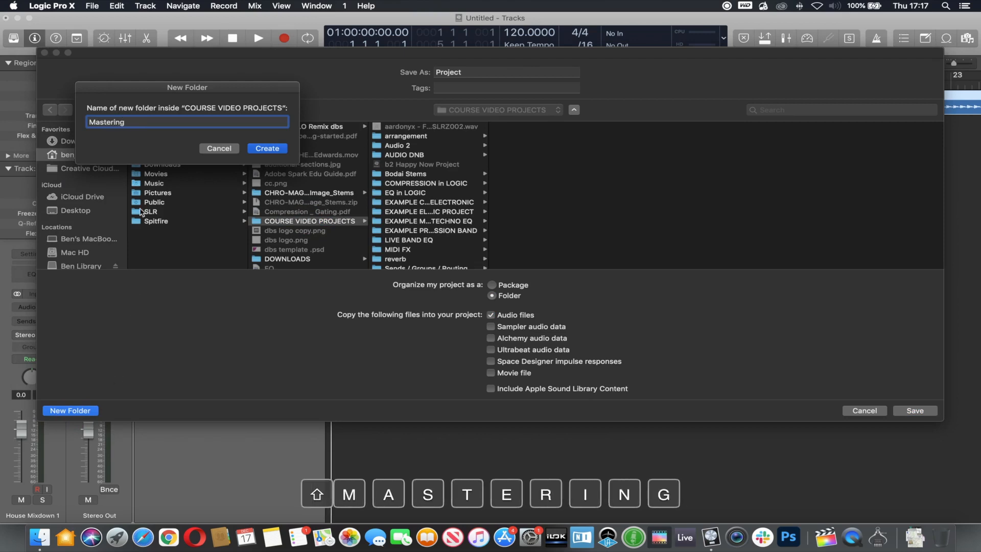
left_click(263, 147)
Save the project as Mastering in the new folder, organized as a folder with audio files copied in.
left_click(480, 71)
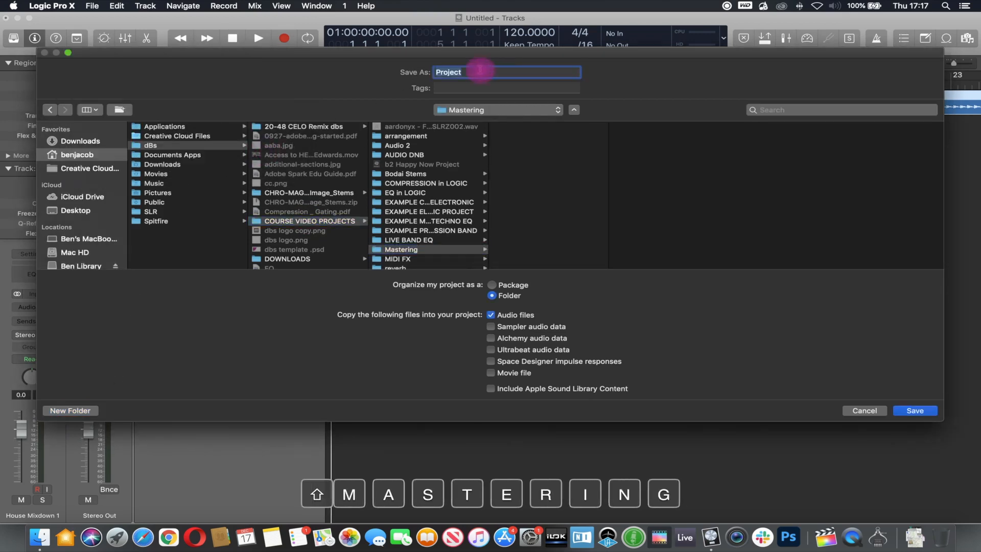
type("Mastering")
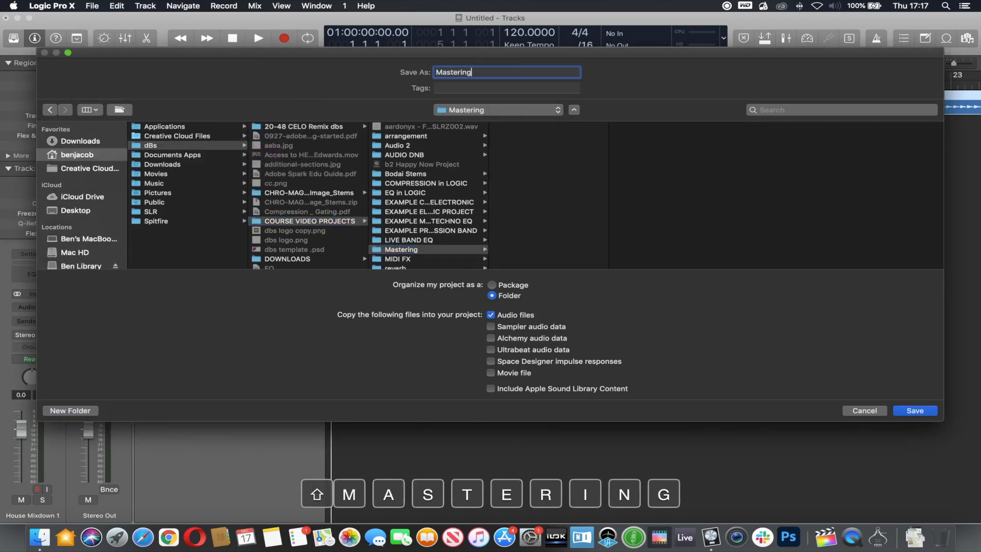
left_click(915, 410)
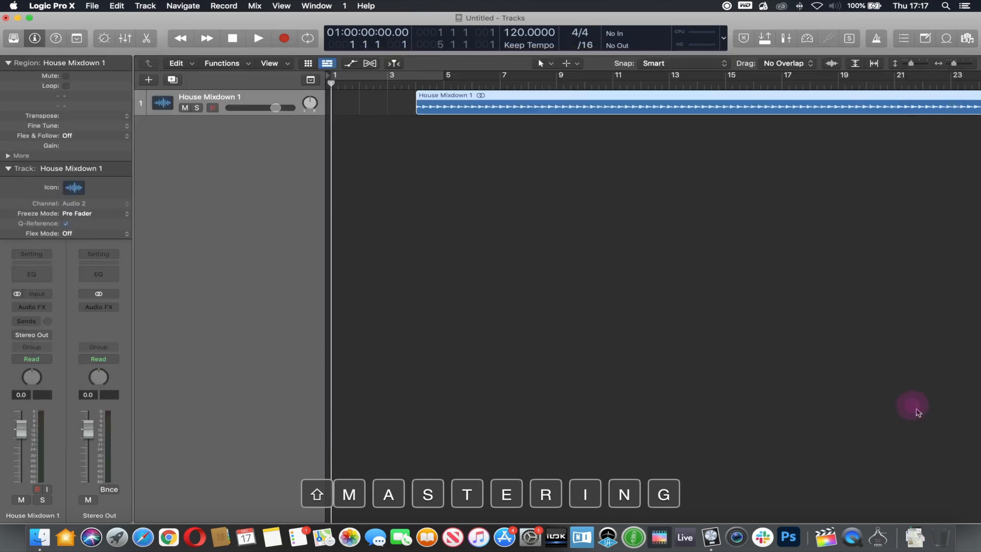
Move the House Mixdown 1 region to start at bar 2 and enlarge its track to an individual track zoom of 22.
left_click(475, 173)
left_click_drag(464, 97, 412, 98)
left_click(389, 130, "ctrl+alt")
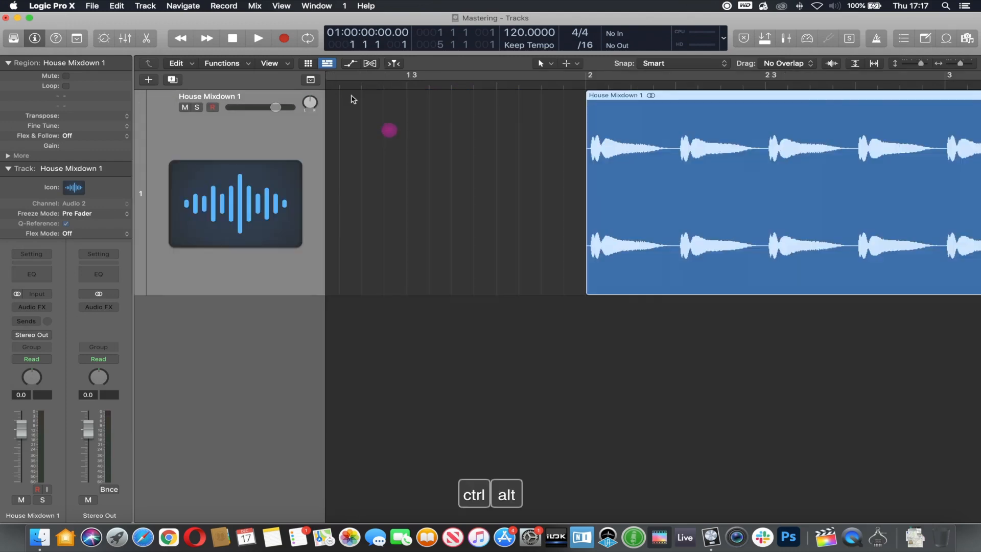
left_click(663, 333, "ctrl+alt")
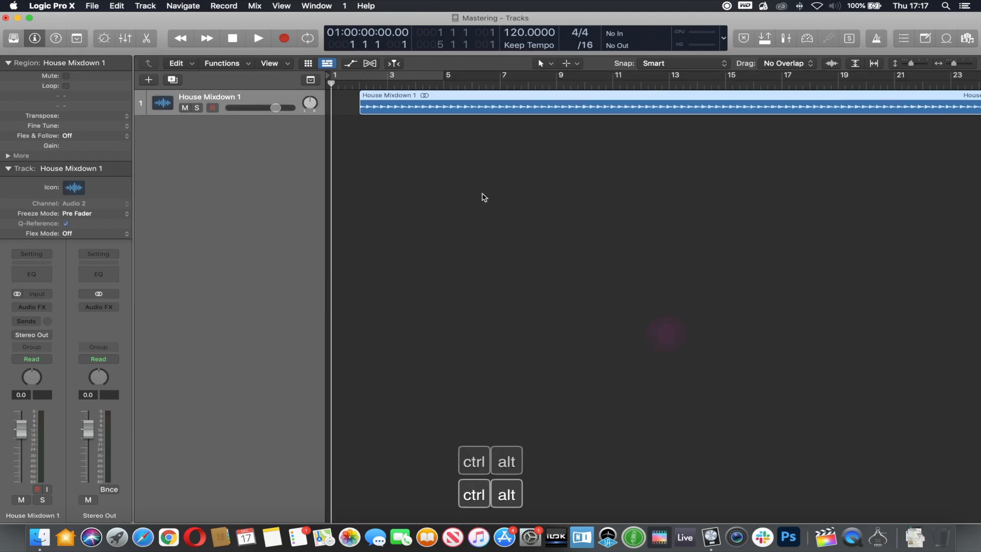
left_click(462, 179, "ctrl+alt")
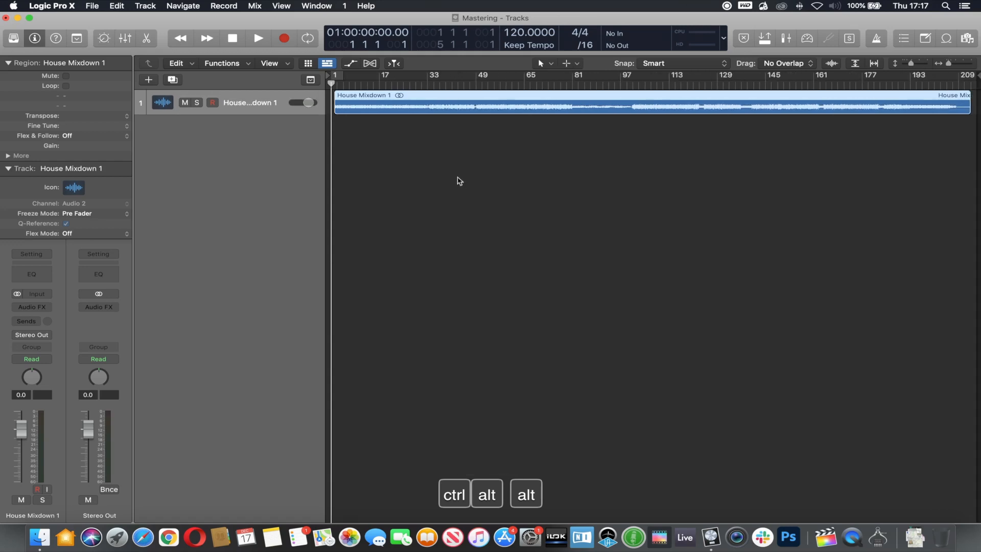
left_click_drag(142, 114, 160, 230)
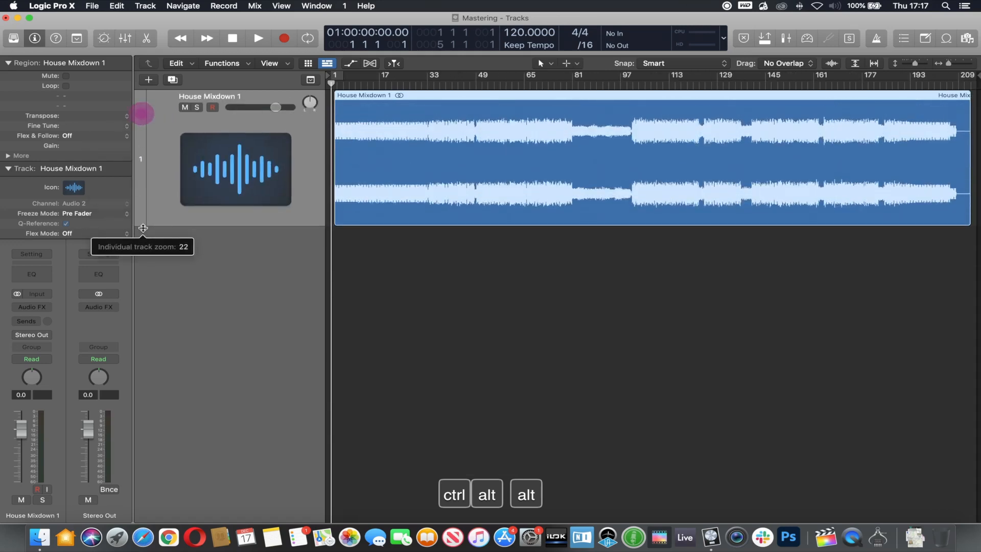
left_click(456, 296)
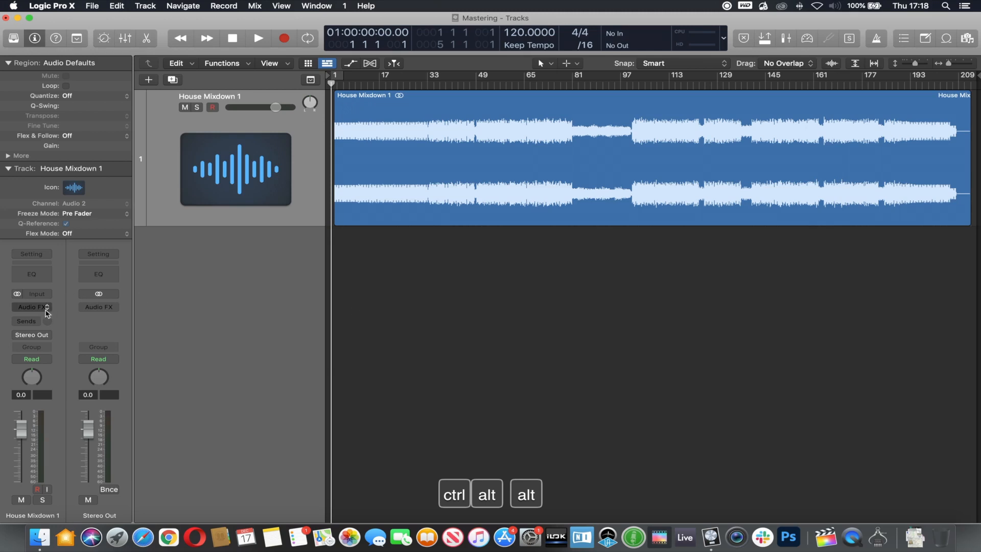
Insert a Compressor on the House Mixdown 1 channel and set its ratio to 1.8:1.
left_click(45, 309)
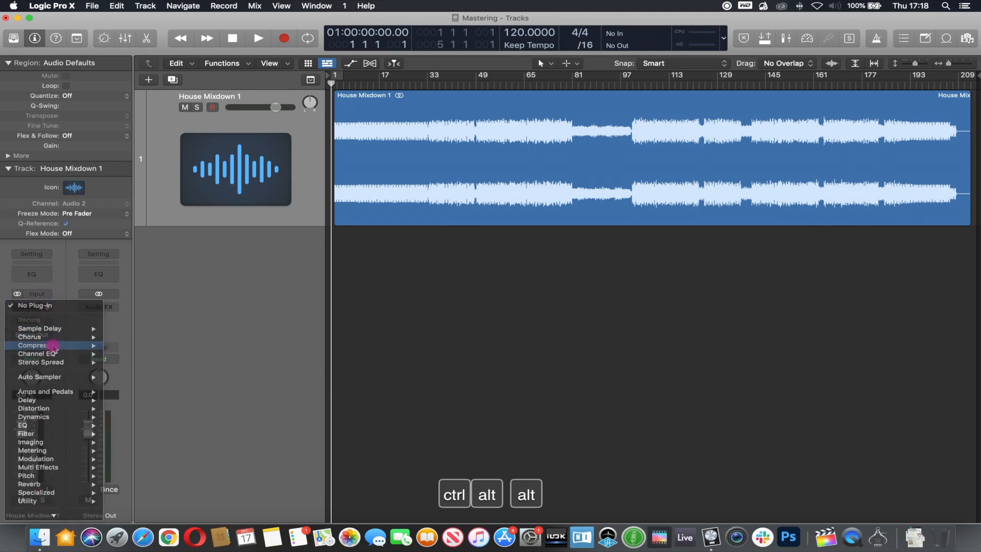
left_click(56, 347)
left_click_drag(632, 183, 496, 61)
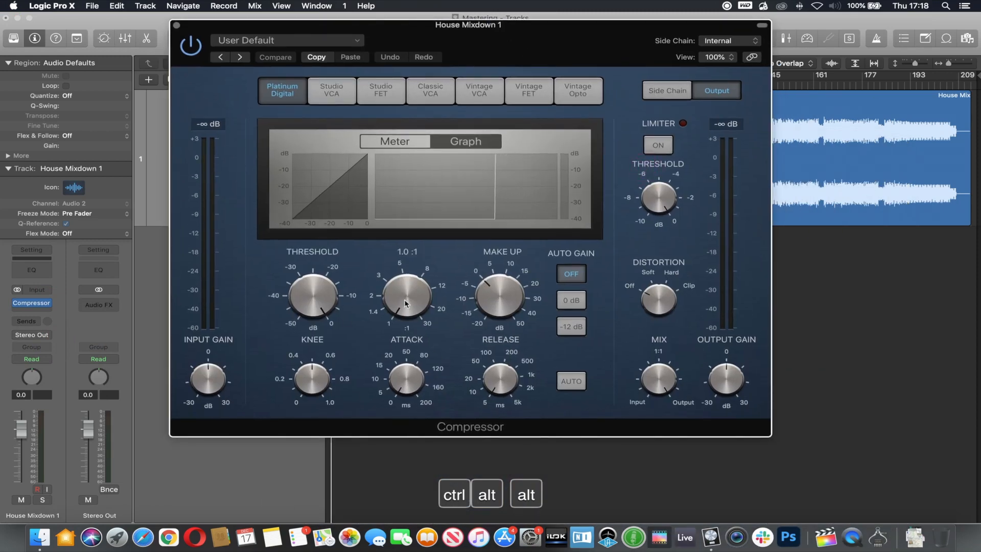
left_click_drag(403, 300, 383, 283)
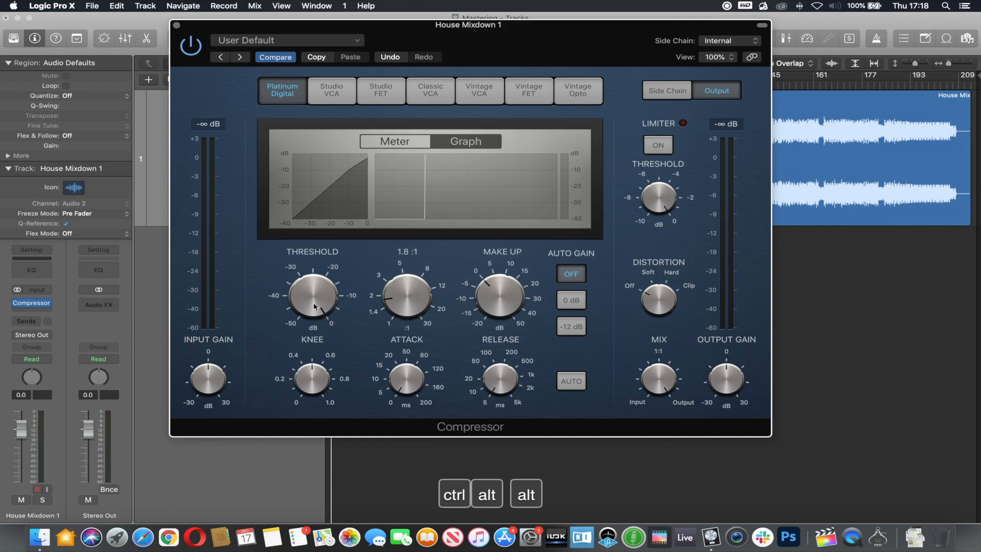
Set the Compressor threshold to -15.0 dB while playing the mixdown, close the plug-in and stop playback.
mouse_move(321, 291)
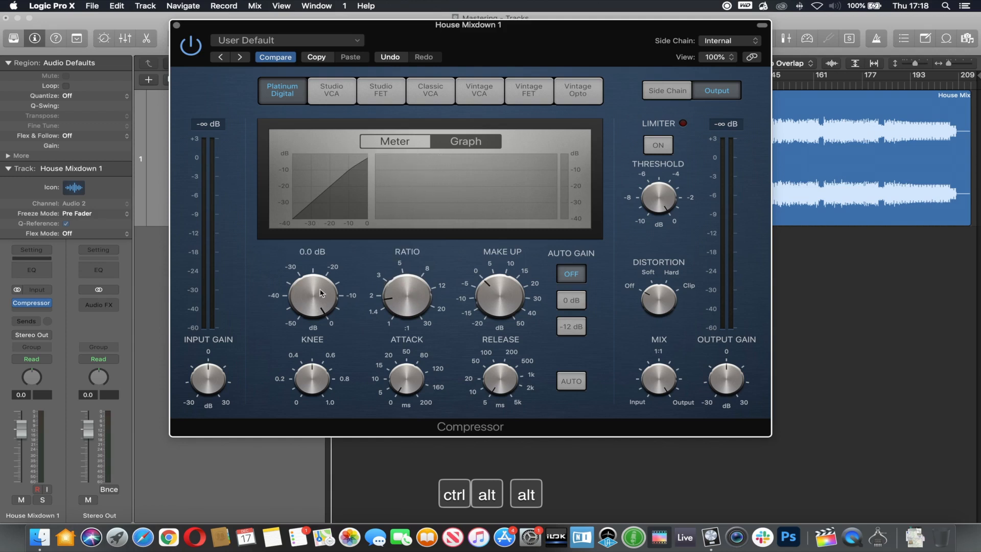
left_click_drag(486, 24, 487, 77)
key("space")
left_click(378, 83)
key("space")
key("space")
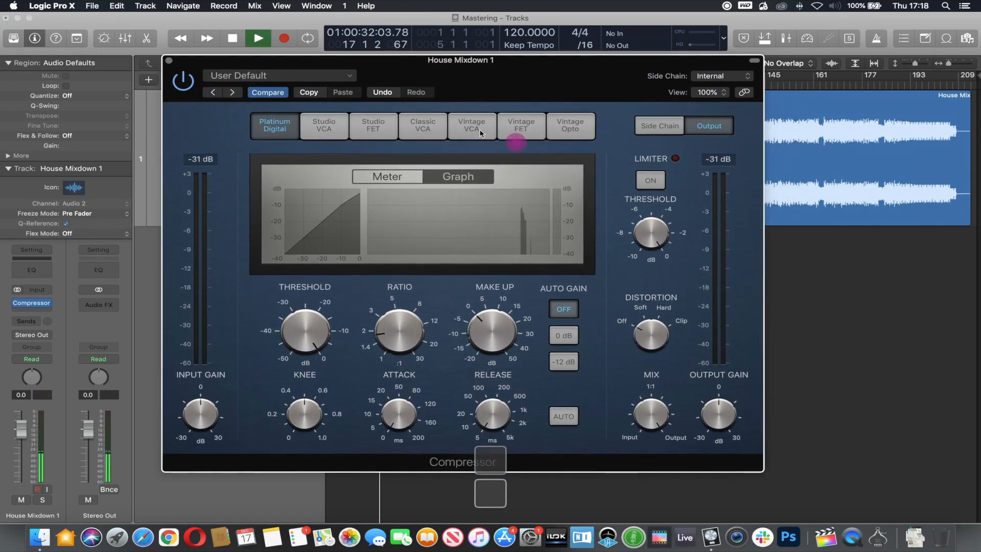
left_click_drag(300, 328, 312, 377)
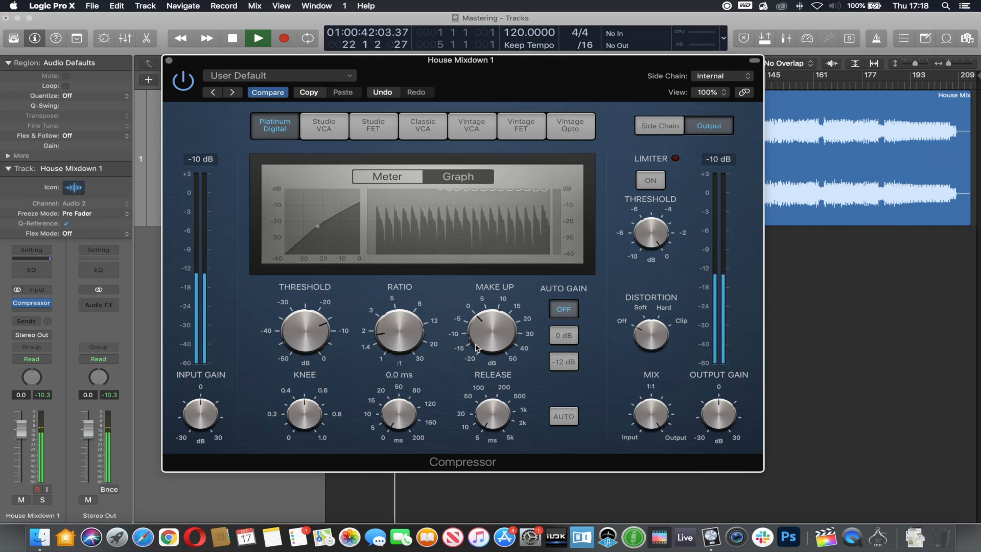
left_click_drag(476, 342, 477, 339)
left_click_drag(315, 333, 315, 337)
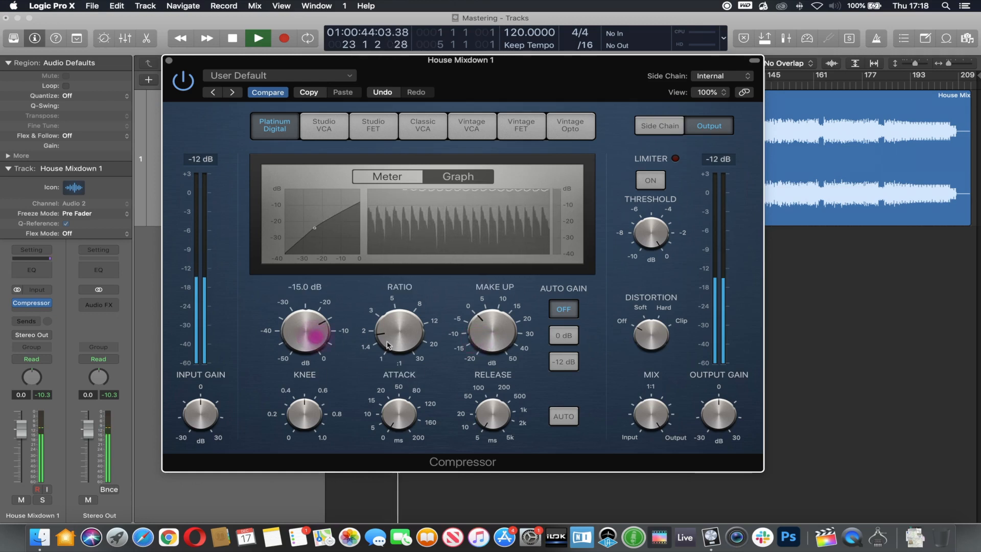
left_click(169, 61)
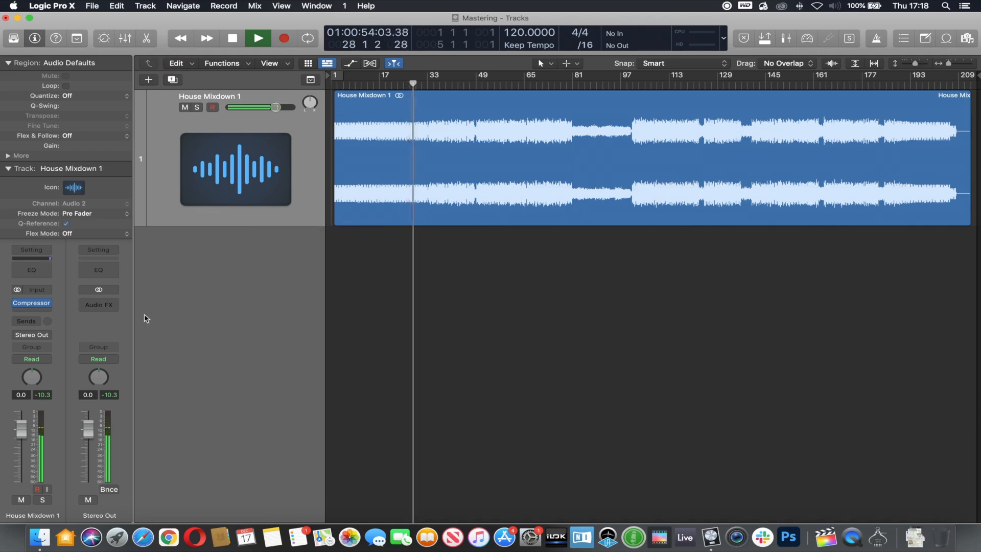
key("space")
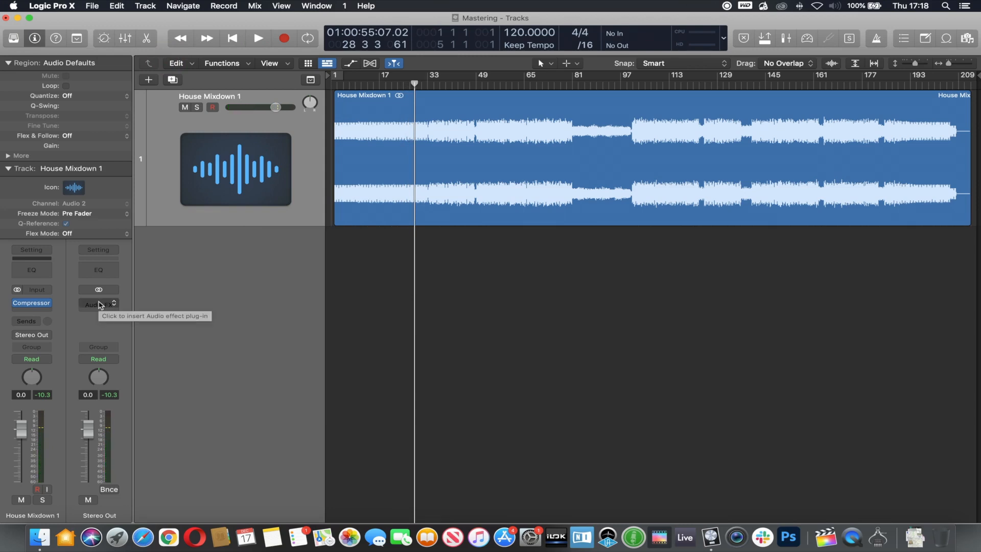
Insert a Linear Phase EQ on the Stereo Out channel and enable its low-cut band at 20 Hz.
left_click(101, 305)
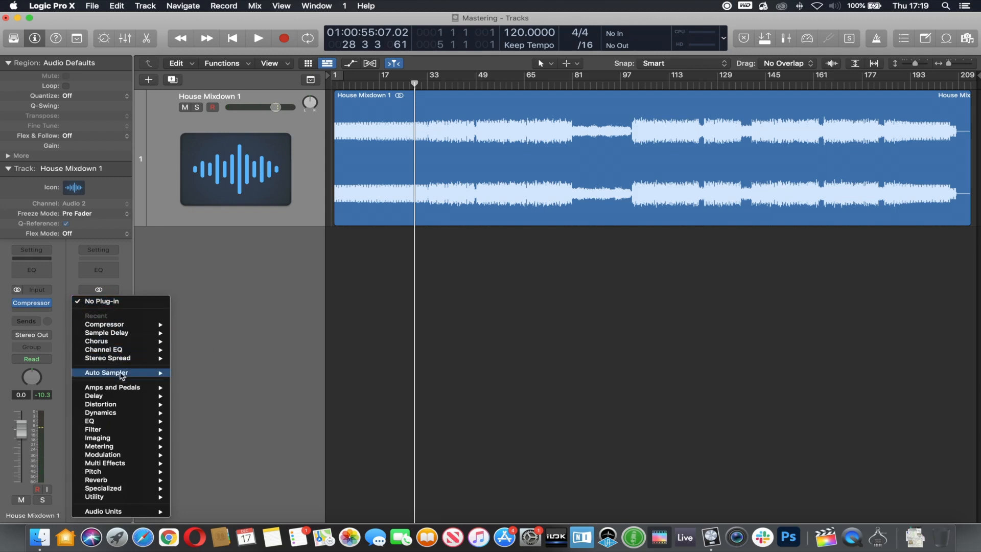
mouse_move(117, 421)
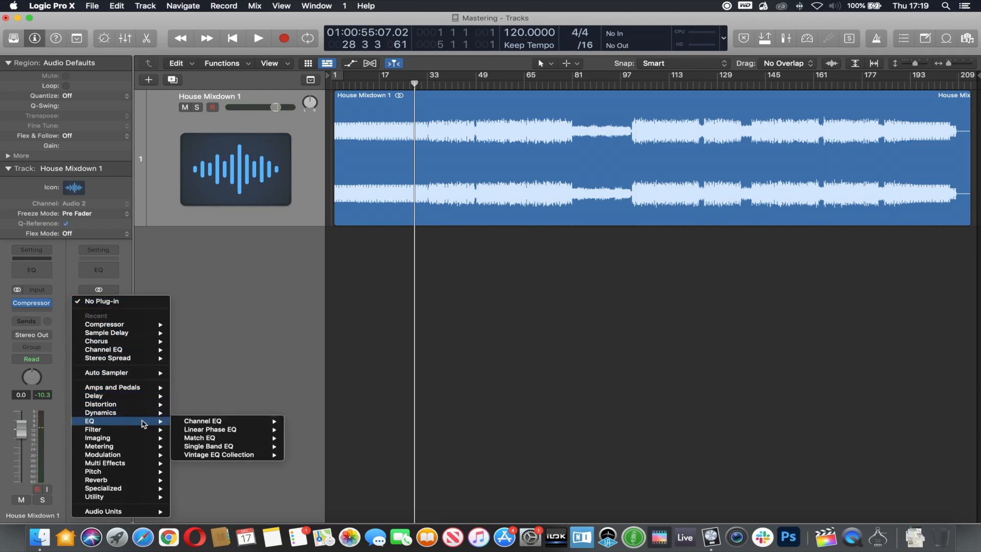
left_click(214, 432)
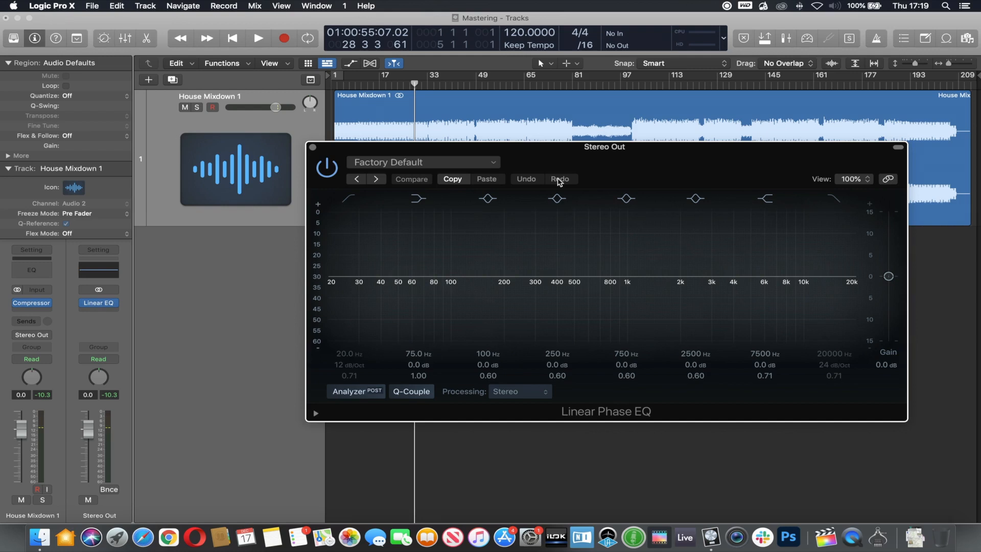
left_click_drag(707, 156, 649, 167)
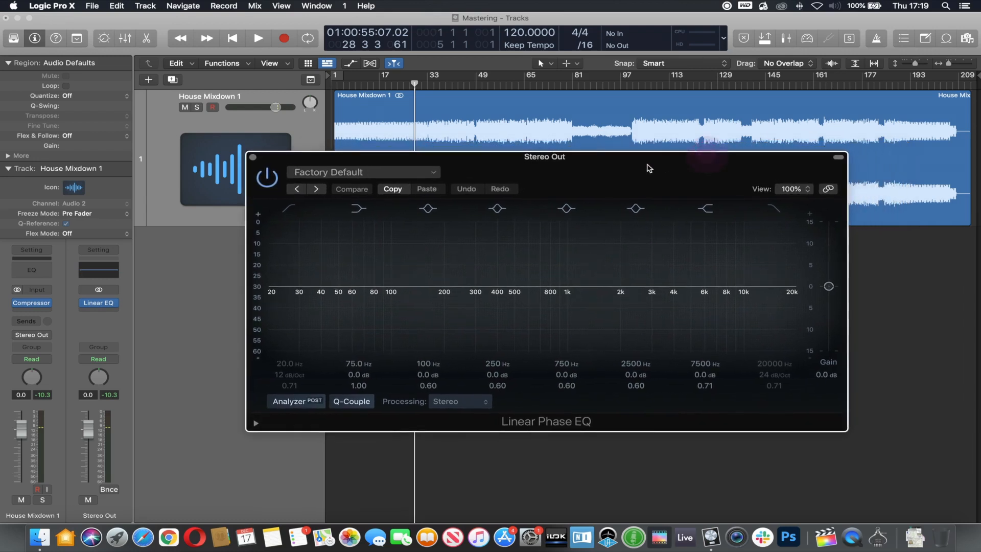
left_click(289, 209)
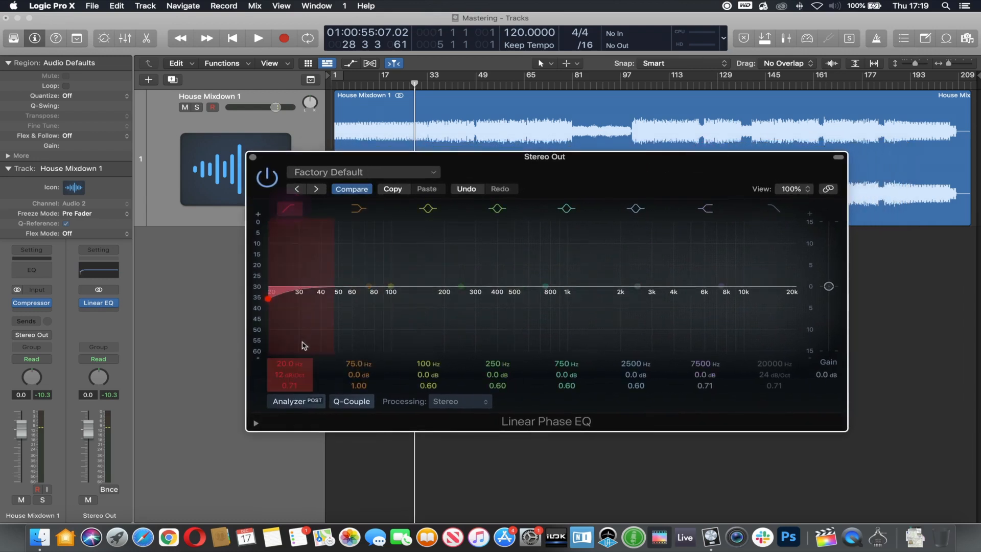
Raise the EQ's low-cut frequency to 27.2 Hz and enable the high-cut band at 20000 Hz.
left_click_drag(289, 364, 289, 356)
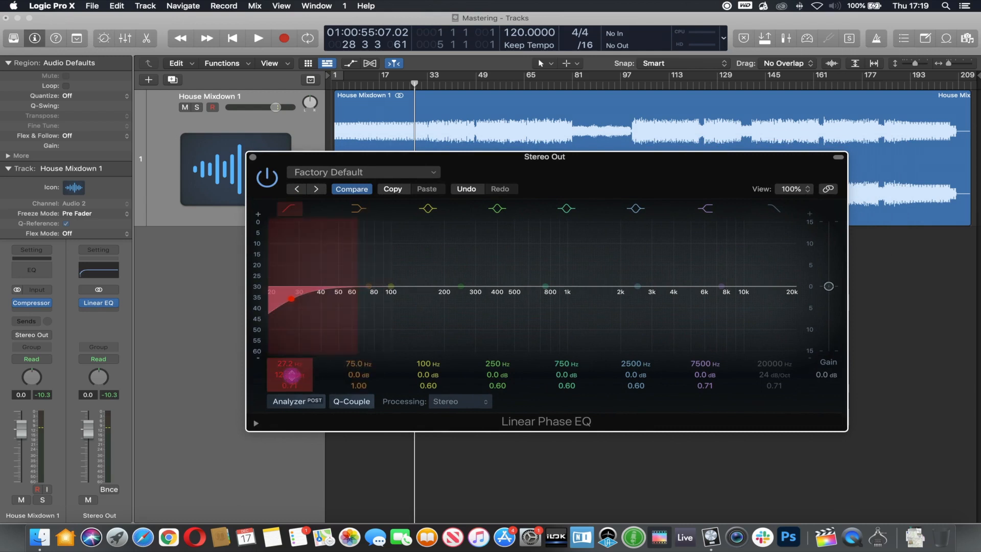
left_click(776, 210)
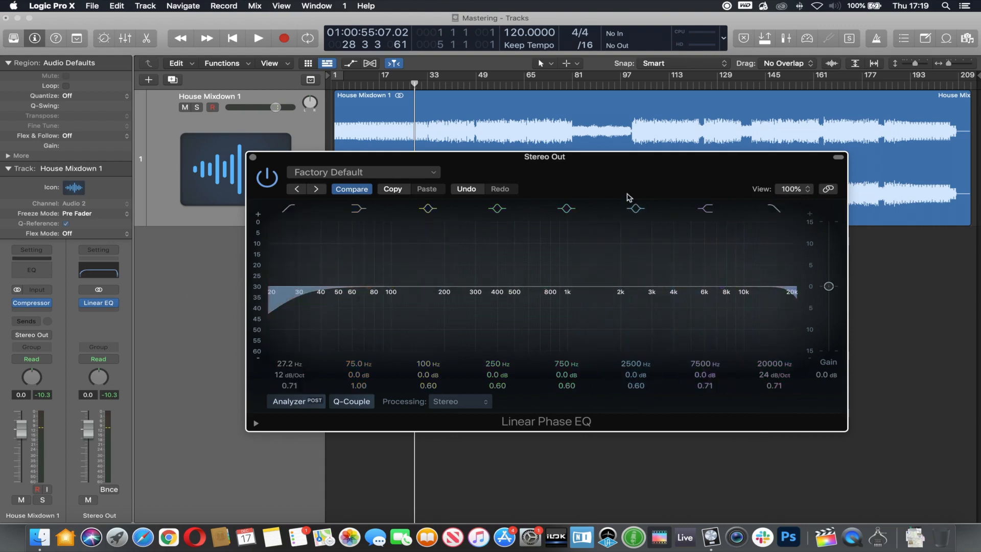
Set the EQ's 2500 Hz bell band to 3340 Hz with +1.3 dB gain and a Q of 0.25.
left_click_drag(587, 169, 586, 209)
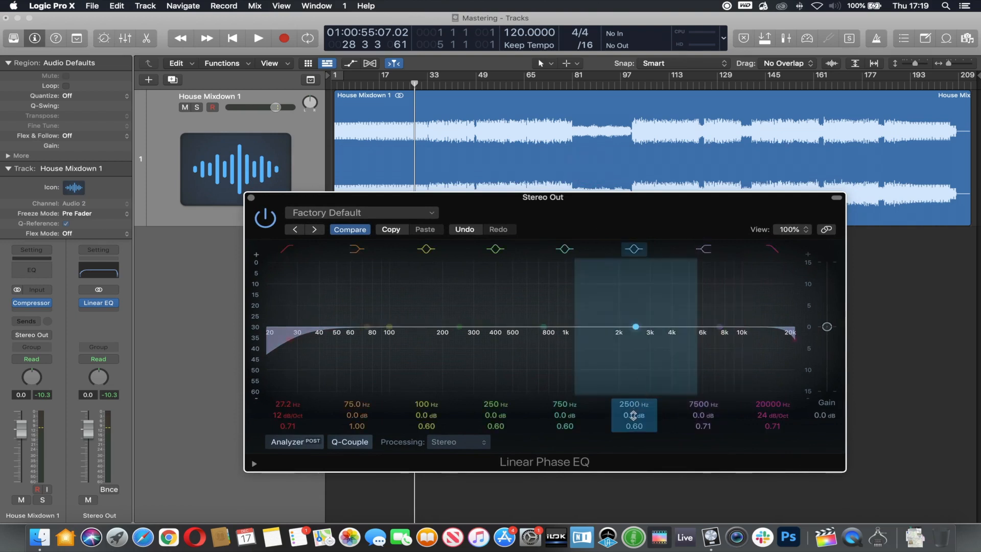
left_click_drag(634, 416, 633, 416)
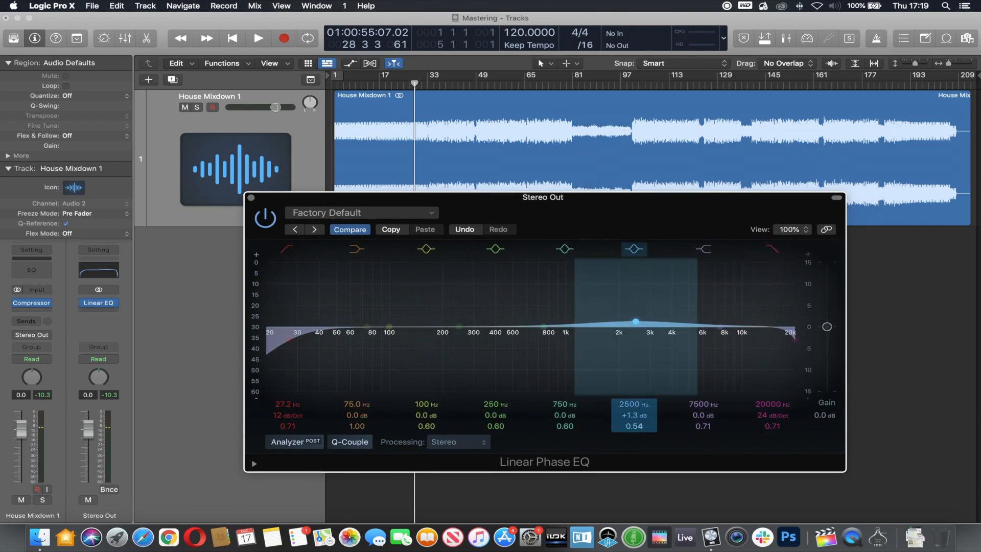
mouse_move(634, 426)
left_mouse_down()
mouse_move(634, 436)
mouse_move(632, 391)
left_mouse_up()
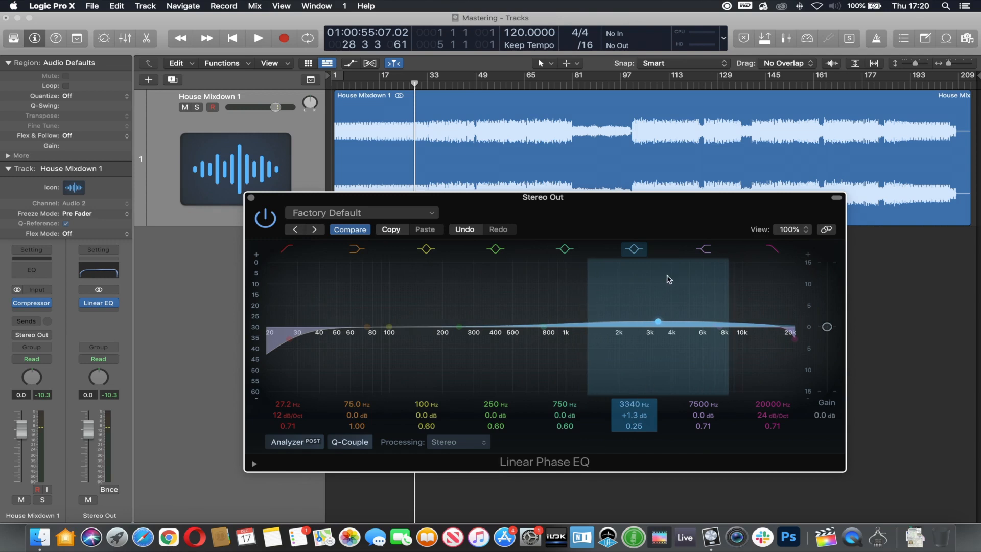
Play the mixdown from about bar 45 with the 3340 Hz band bypassed, and re-enable the band to compare.
left_click(633, 249)
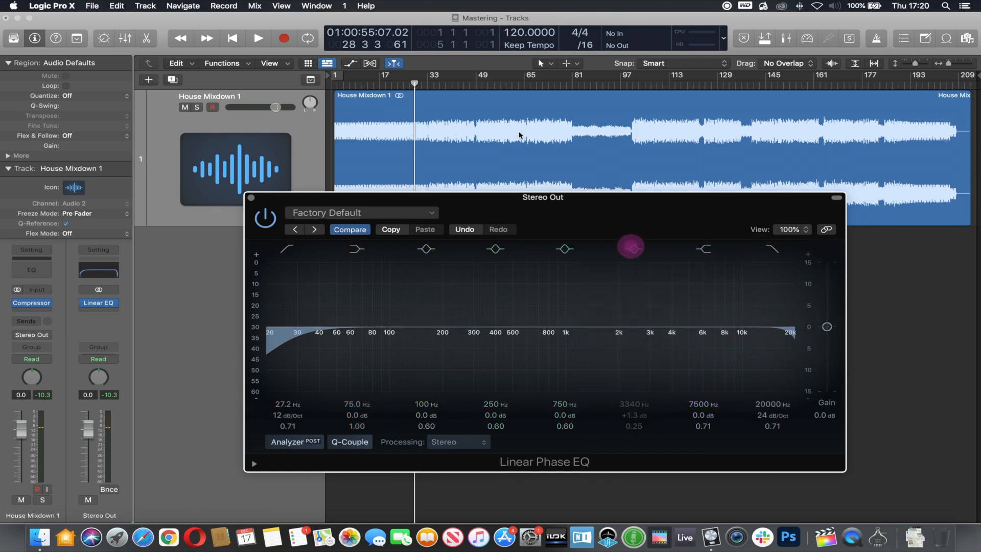
double_click(466, 86)
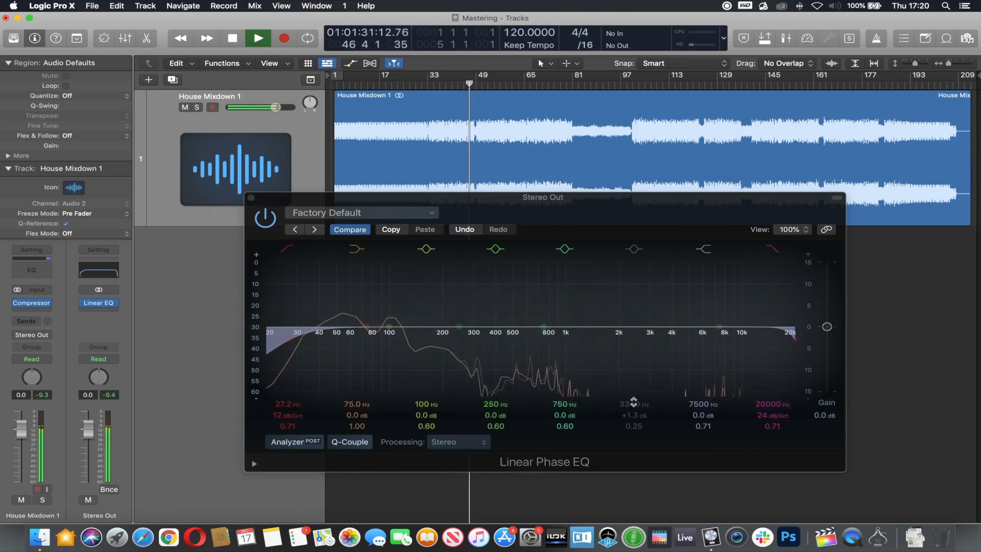
left_click(634, 248)
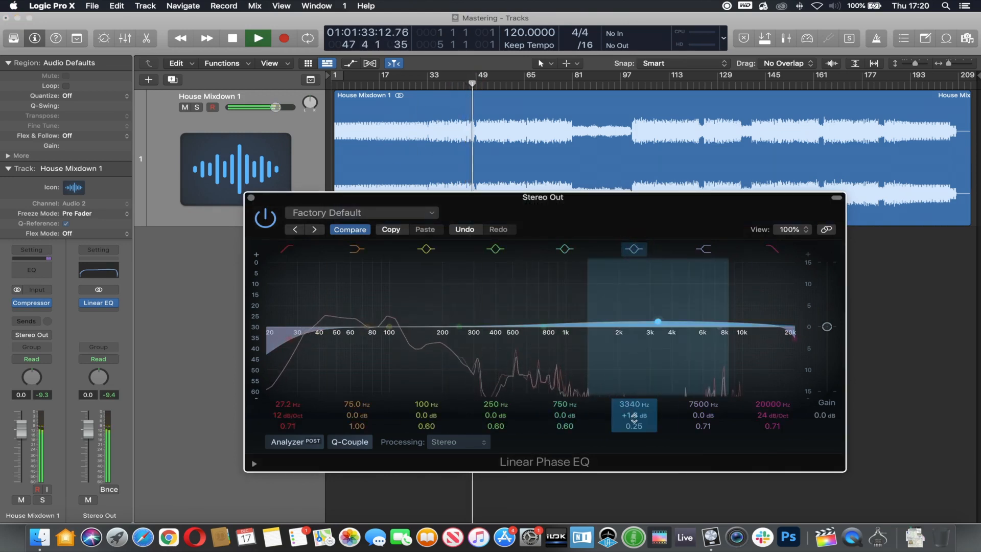
Raise the 3340 Hz band's gain slightly during playback, stop playback and close the Linear Phase EQ.
left_click_drag(635, 357, 634, 286)
left_click_drag(634, 415, 634, 462)
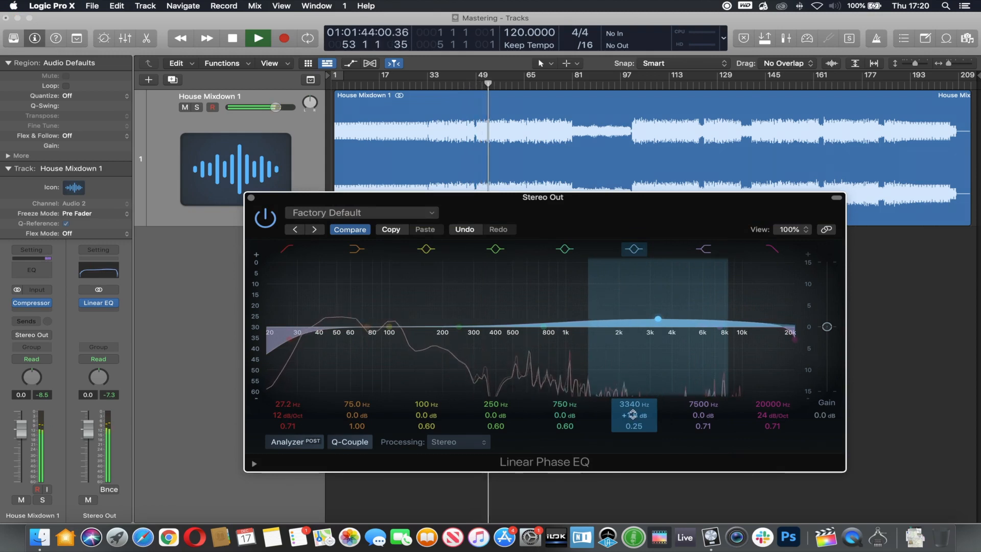
key("space")
left_click(251, 199)
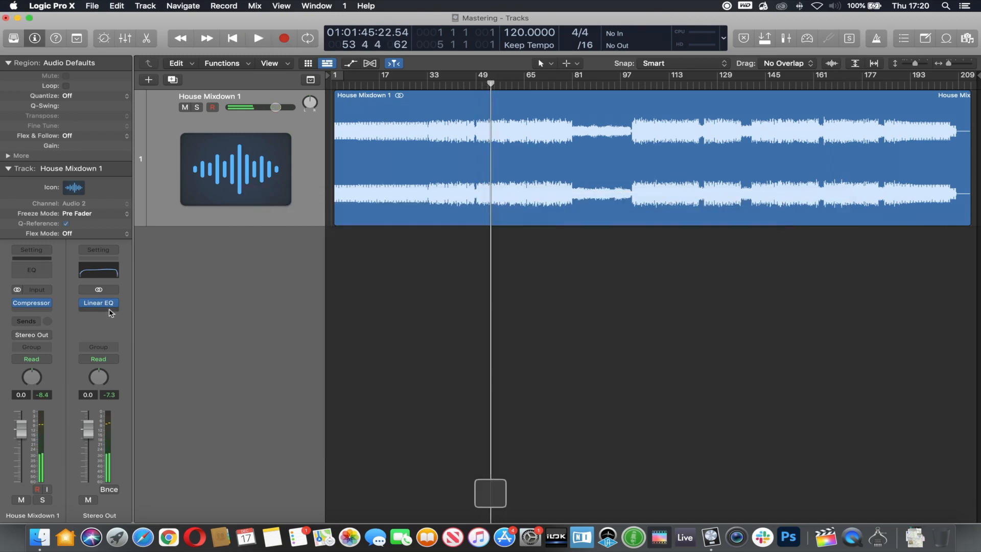
Place the playhead at bar 81 and insert a stereo Compressor on Stereo Out using the Vintage Opto model.
left_click(109, 313)
mouse_move(115, 358)
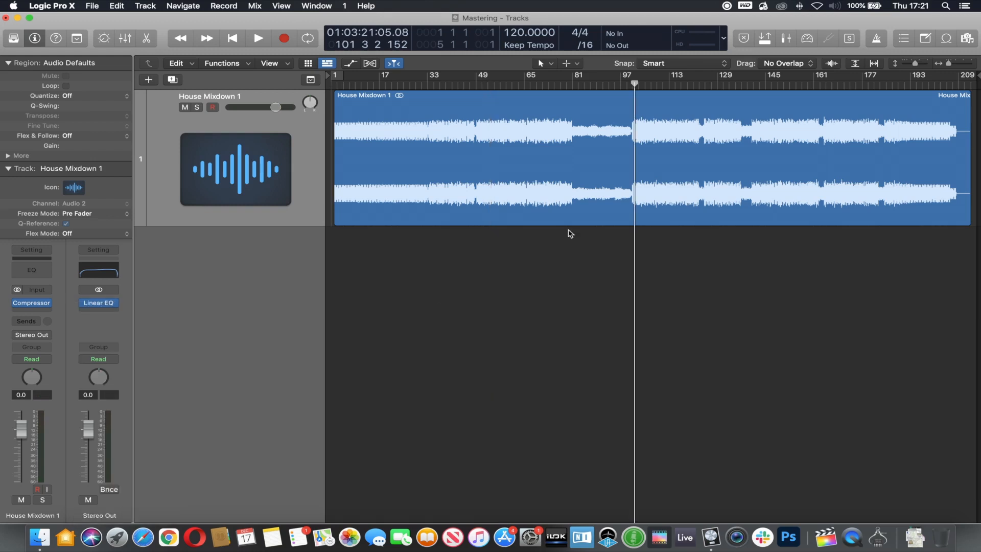
left_click(572, 84)
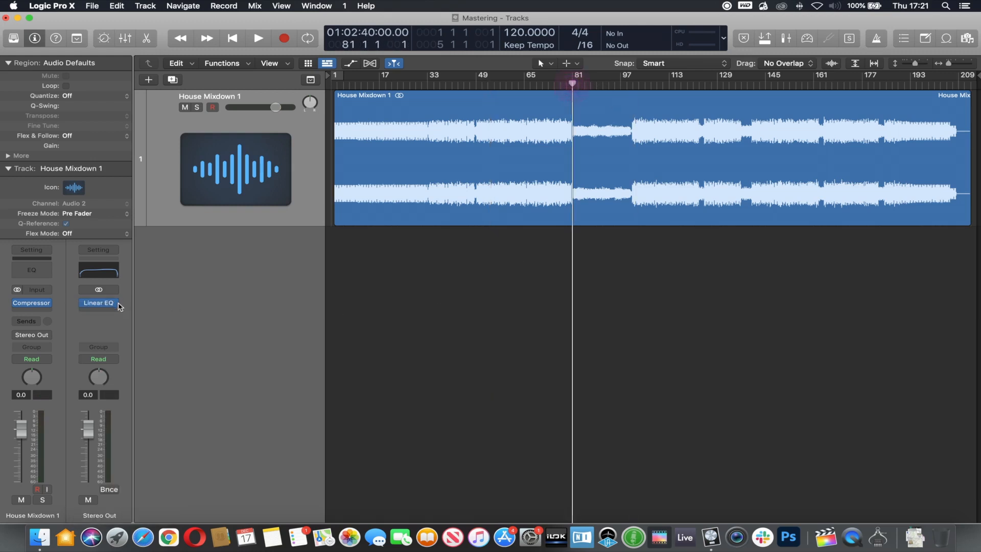
left_click(119, 305)
mouse_move(153, 348)
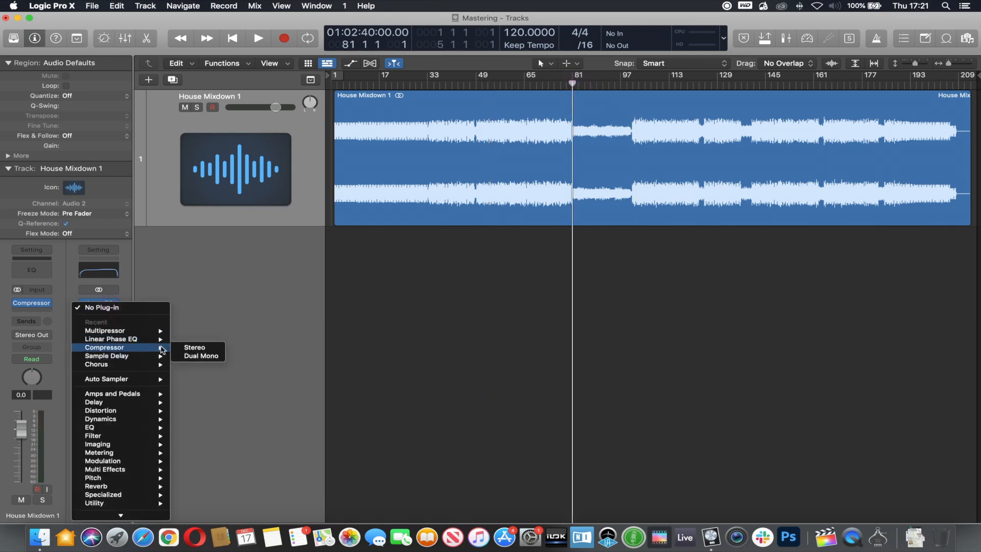
left_click(210, 347)
left_click(468, 212)
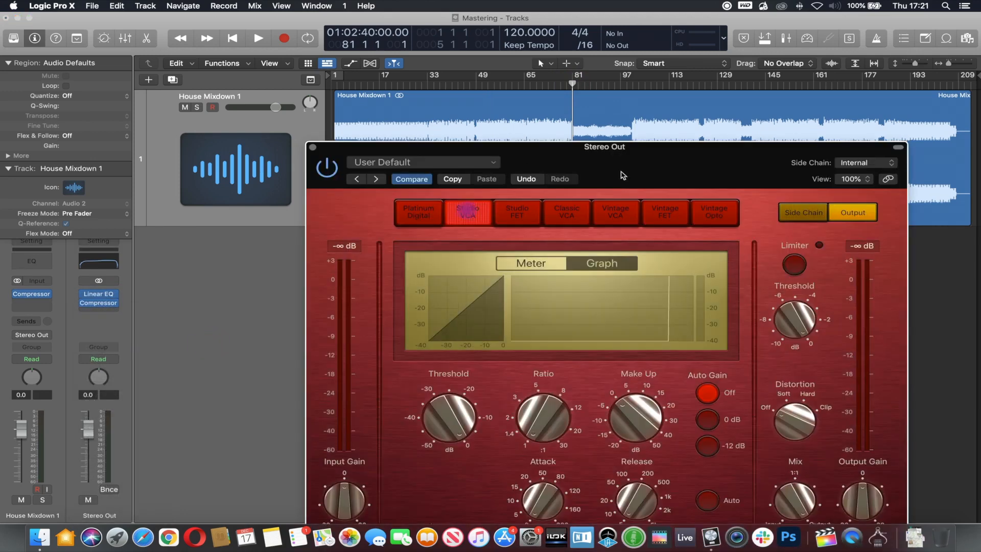
left_click(680, 157)
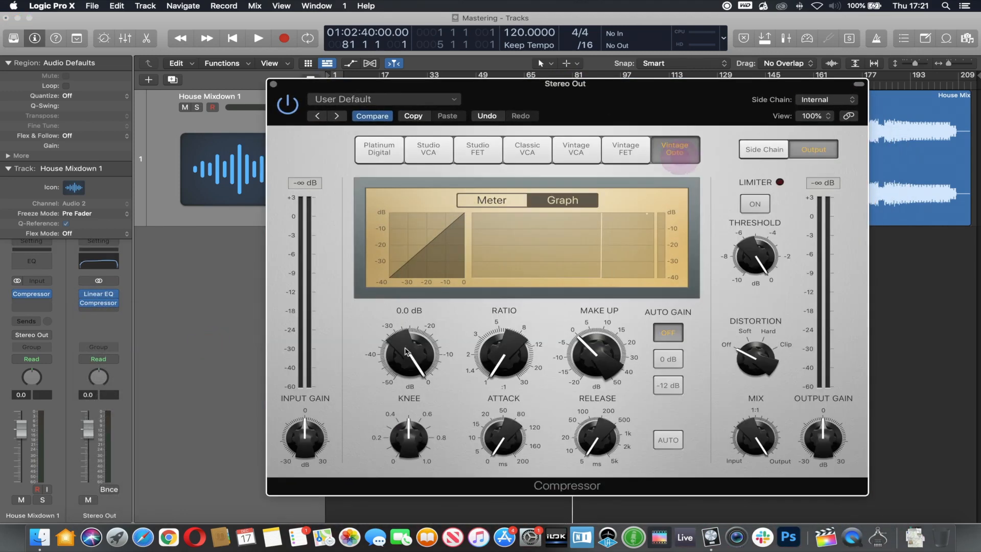
Set the Stereo Out Compressor's threshold to -25.0 dB during playback and continue listening from about bar 97.
key("space")
left_click_drag(416, 353, 411, 418)
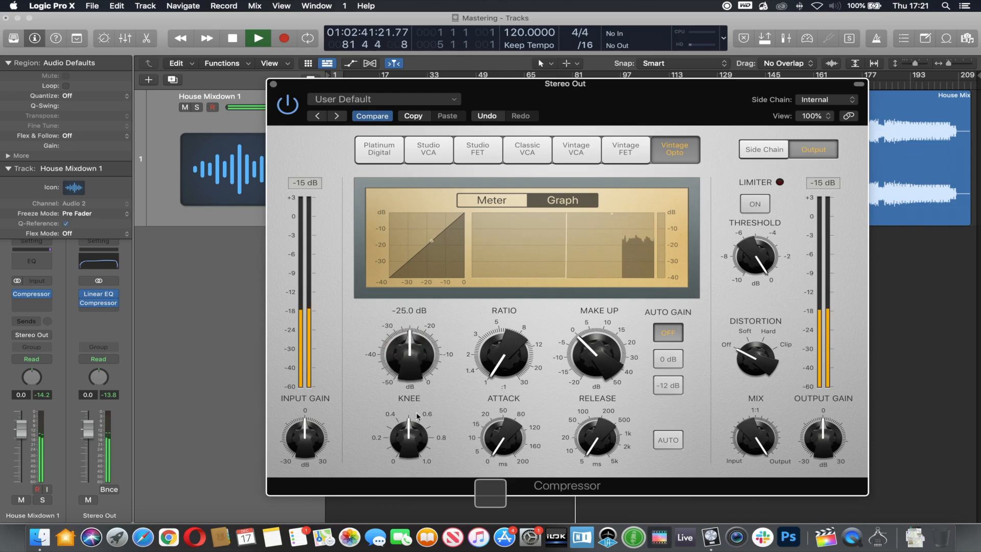
left_click_drag(604, 94, 608, 222)
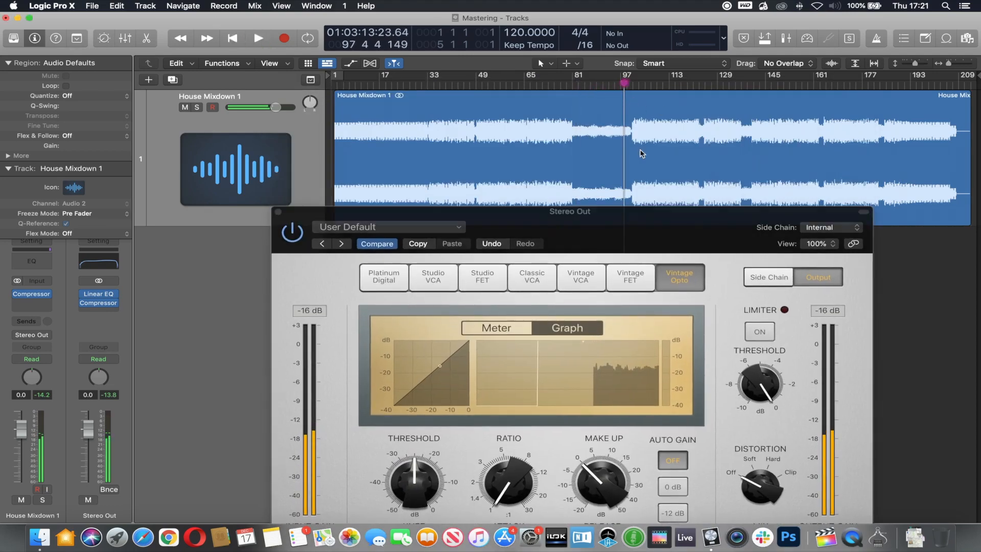
left_click_drag(667, 249, 556, 117)
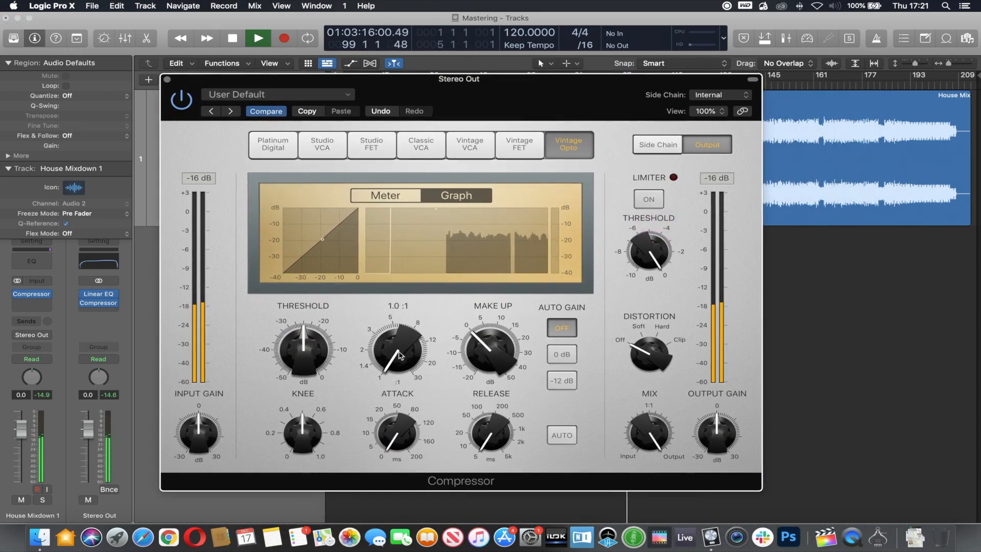
Set the Compressor's ratio to about 2:1, make-up gain to 2.0 dB and threshold to -18.5 dB, and close it.
left_click_drag(397, 353, 392, 327)
left_click_drag(492, 361, 487, 358)
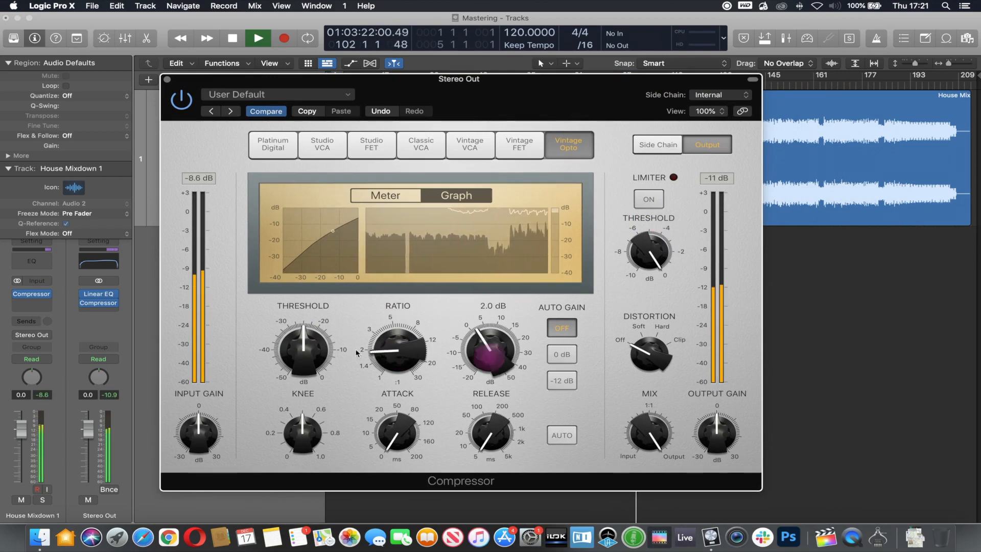
left_click_drag(310, 334, 327, 323)
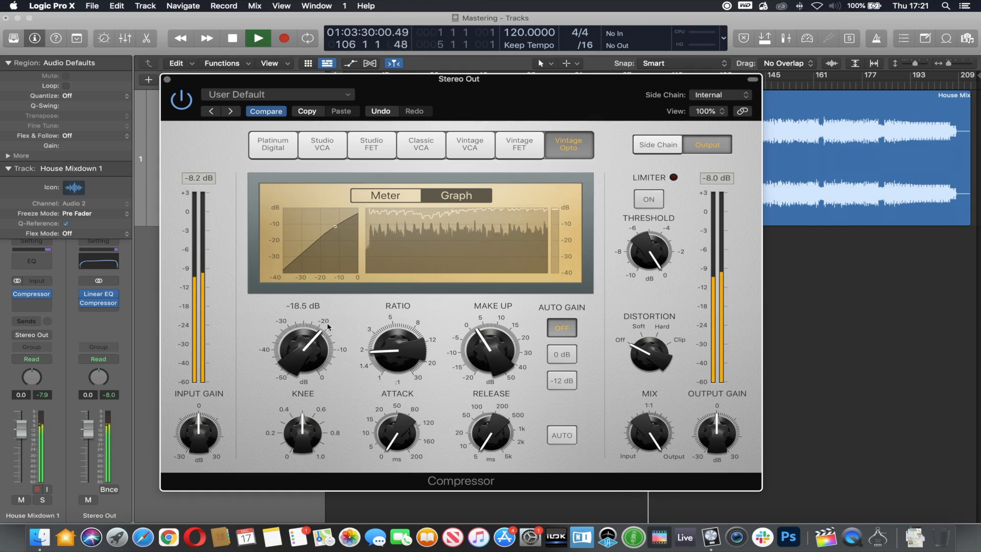
left_click_drag(387, 347, 389, 356)
left_click(168, 80)
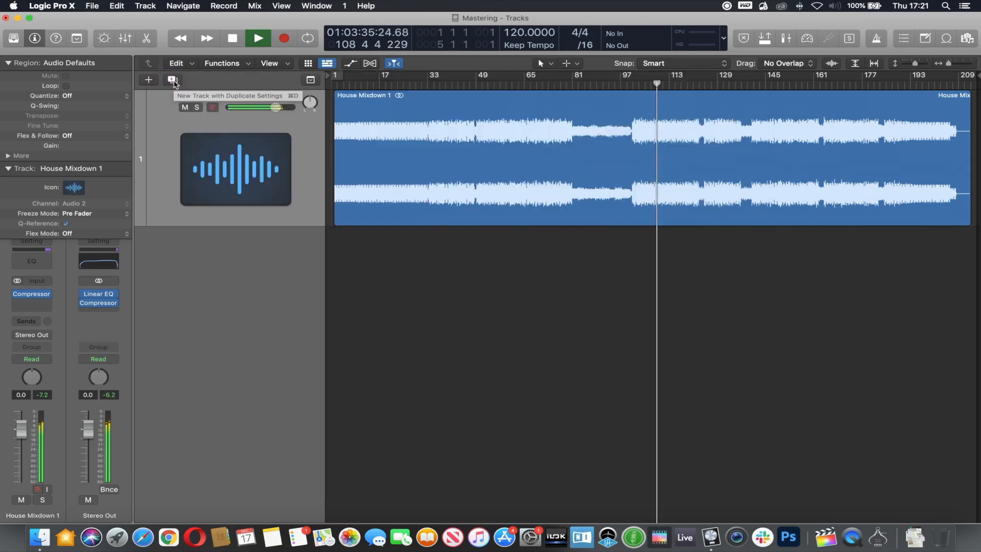
Insert a Stereo Spread imaging plug-in after the Compressor on Stereo Out.
left_click(107, 313)
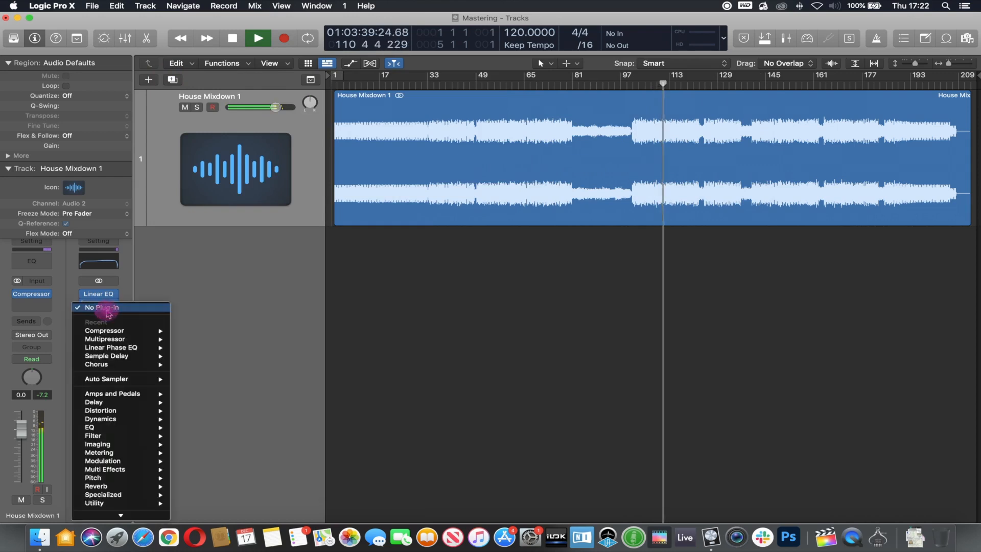
mouse_move(145, 443)
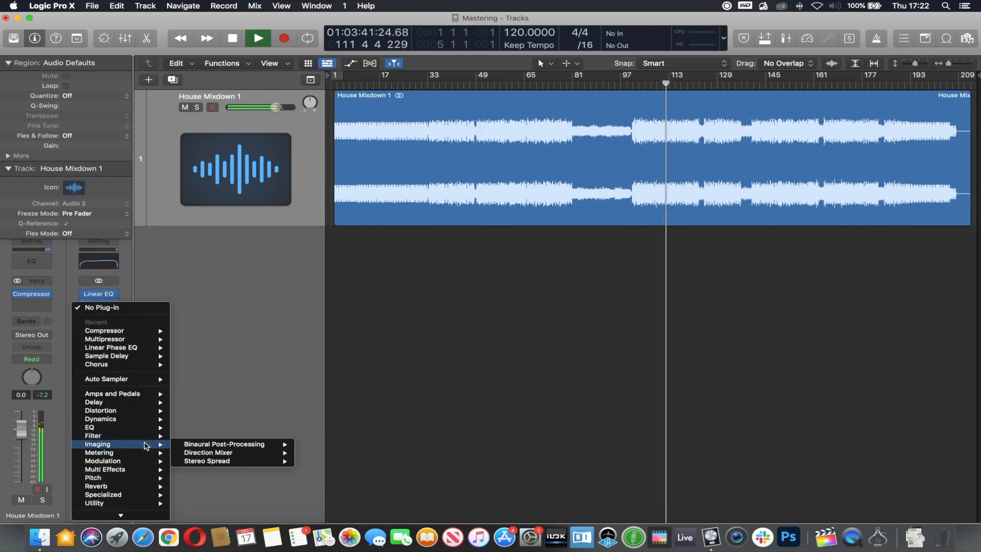
left_click(243, 461)
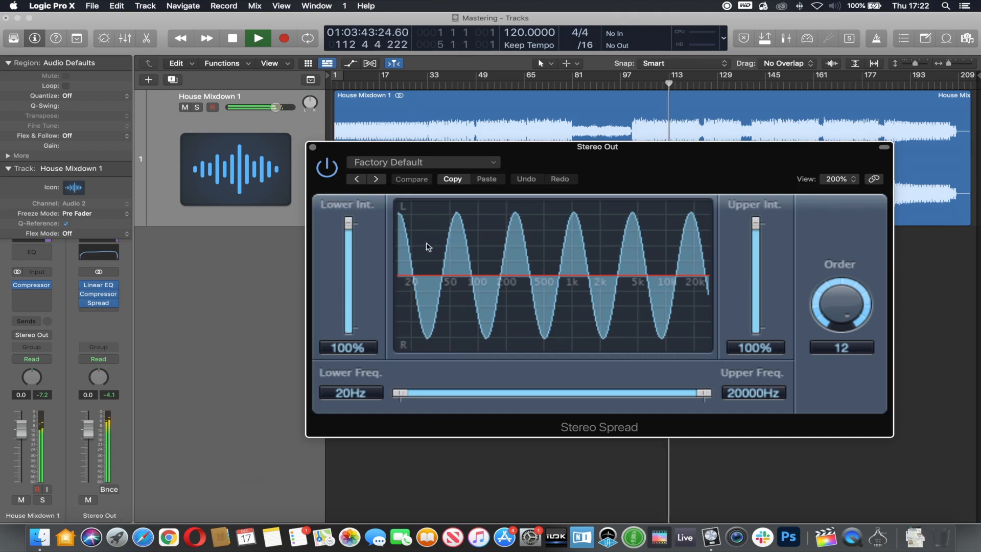
Set Stereo Spread to 2% lower intensity, 340 Hz lower frequency, 7600 Hz upper frequency and order 8, and stop playback.
left_click_drag(348, 223, 348, 277)
left_click_drag(400, 393, 521, 401)
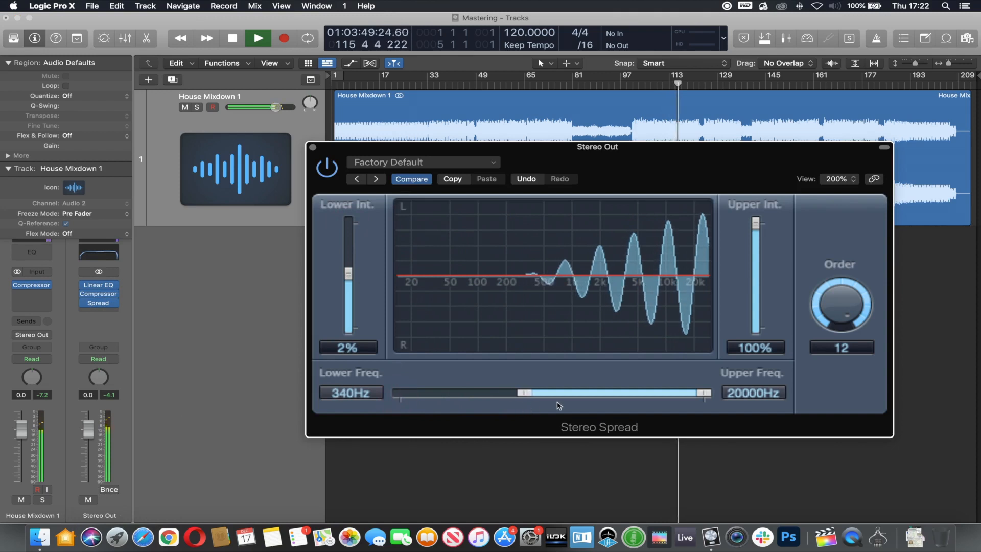
left_click_drag(705, 393, 665, 398)
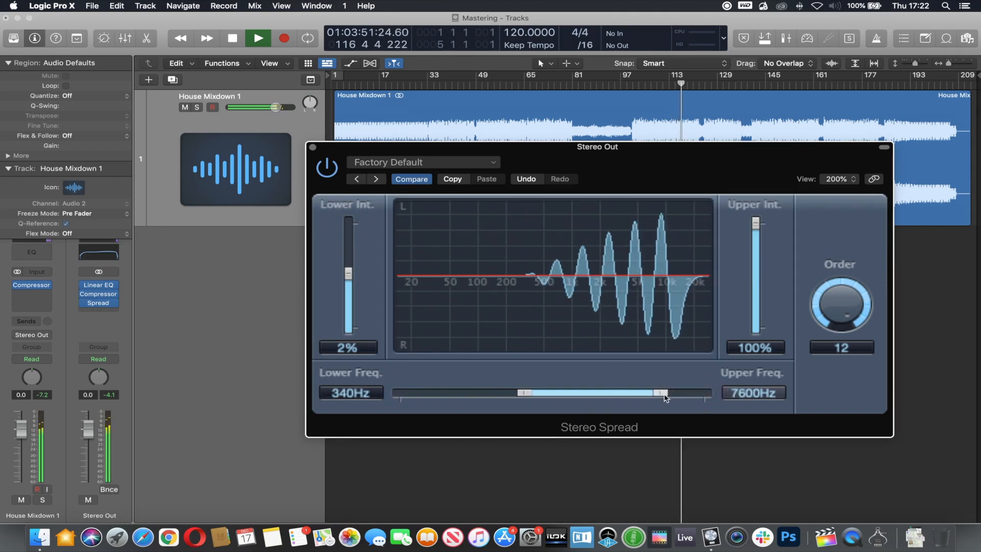
left_click_drag(842, 310, 843, 361)
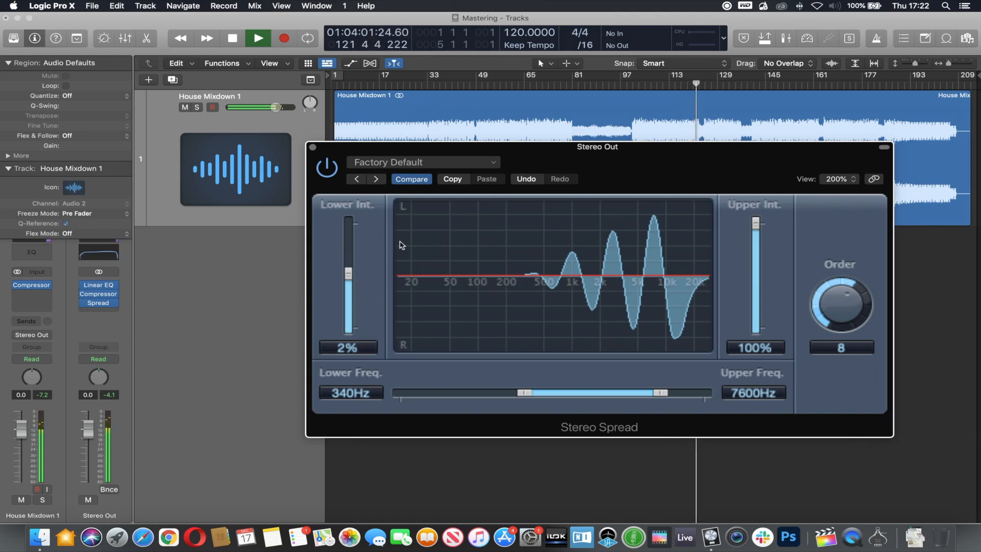
key("space")
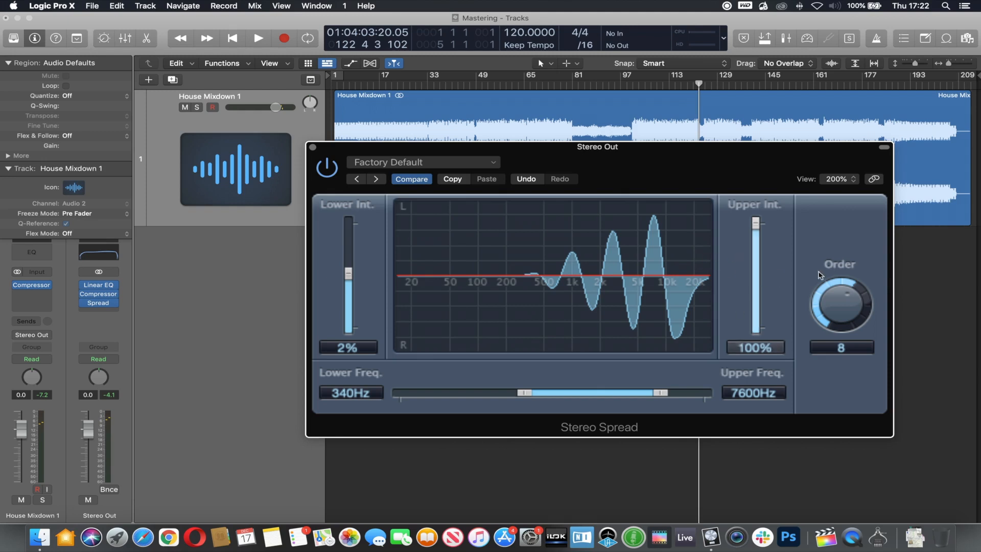
Audition the spread with order 8, set its lower frequency to 320 Hz and close Stereo Spread.
left_click_drag(838, 310, 848, 279)
key("space")
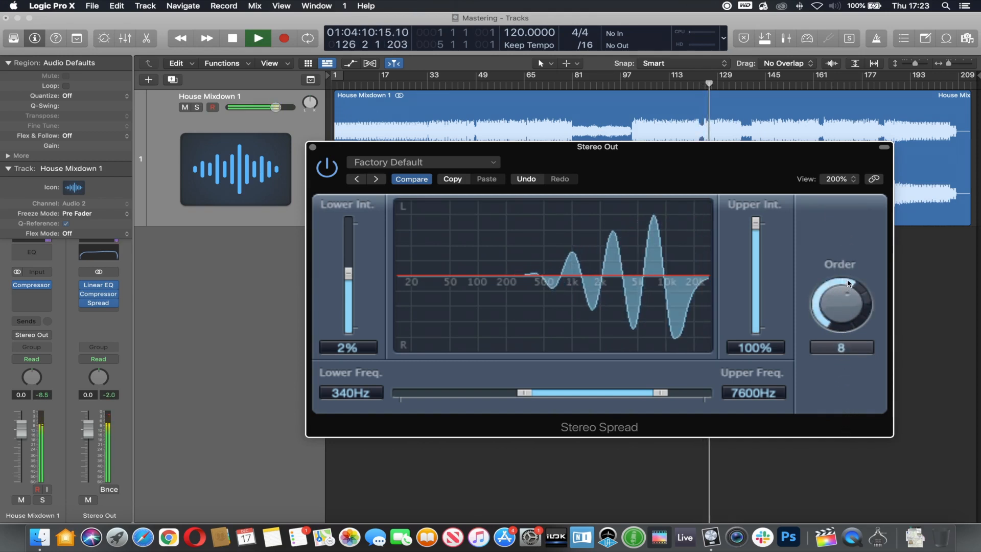
key("space")
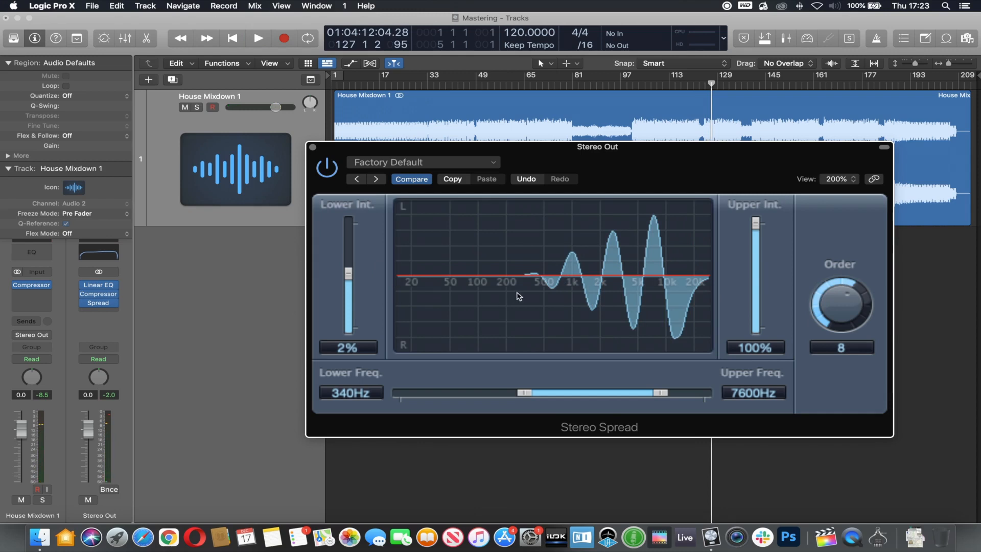
mouse_move(524, 392)
left_mouse_down()
mouse_move(403, 392)
mouse_move(522, 387)
left_mouse_up()
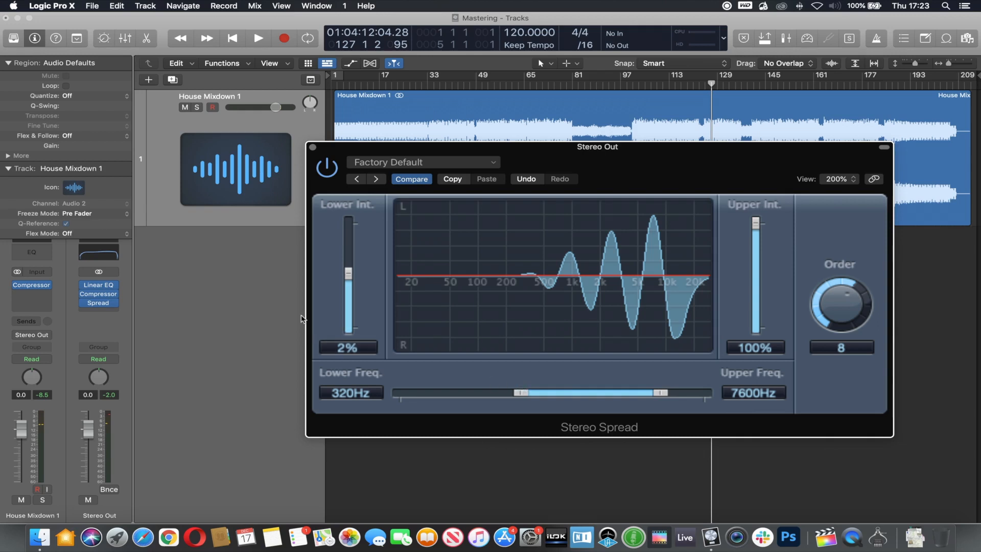
left_click(312, 147)
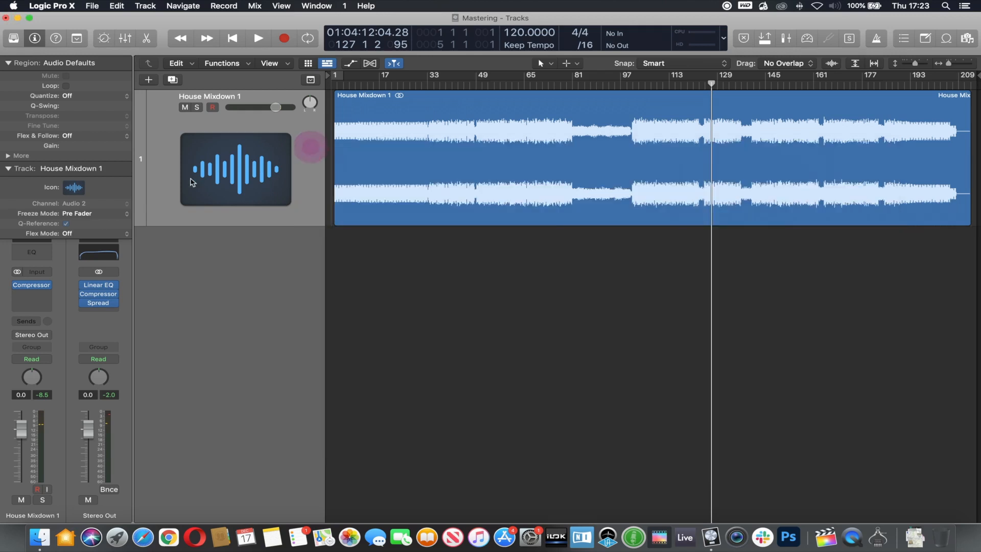
Play the mixdown from about bar 102, stop it, and insert an Adaptive Limiter after Stereo Spread on Stereo Out.
double_click(638, 81)
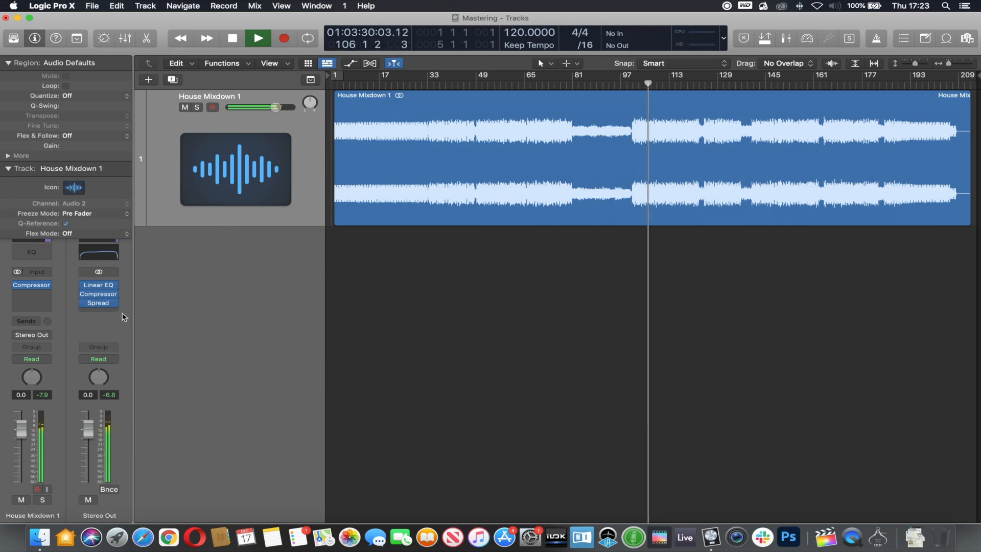
key("space")
left_click(109, 312)
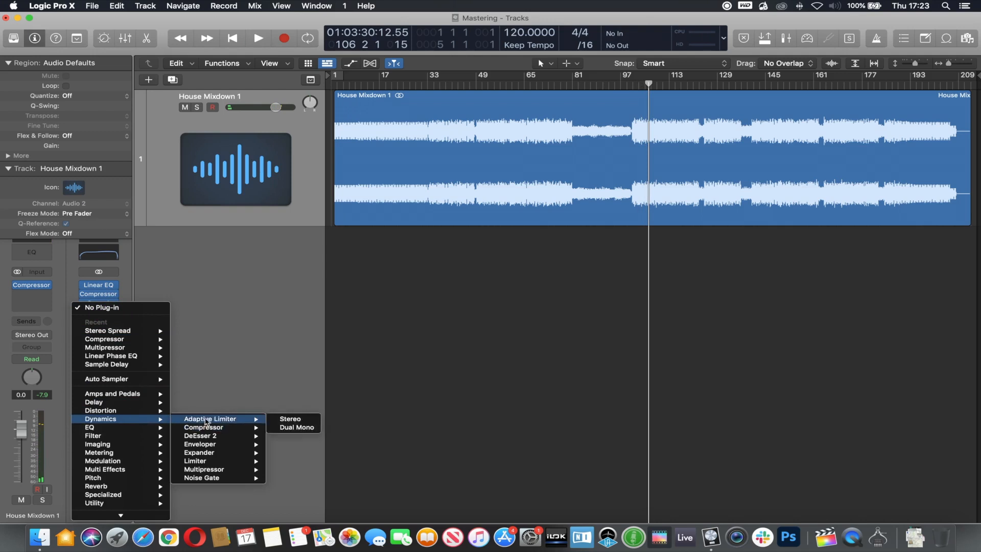
left_click(203, 419)
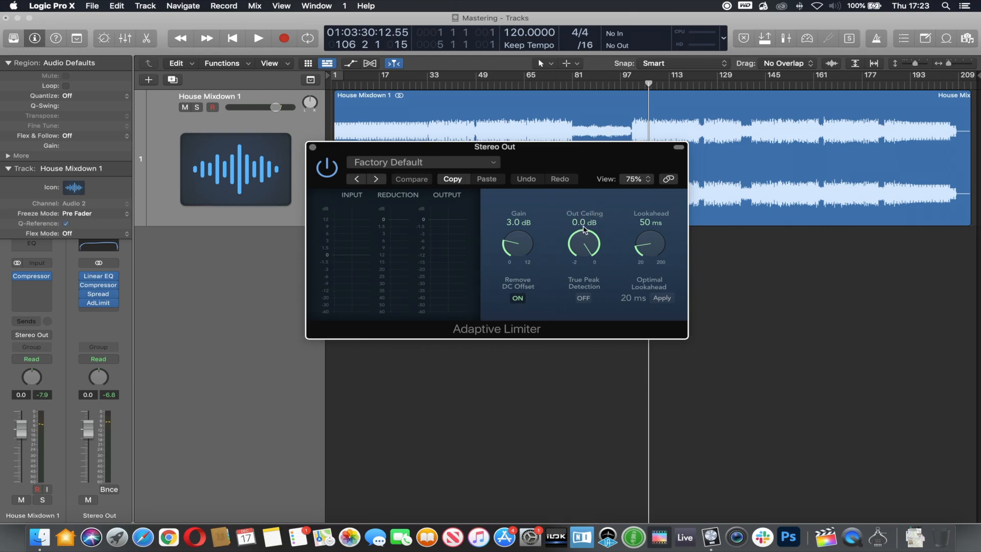
Set the Adaptive Limiter's out ceiling to -0.2 dB, audition its gain at 6.0 dB during playback, return it to 3.0 dB and stop.
left_click_drag(589, 246, 590, 249)
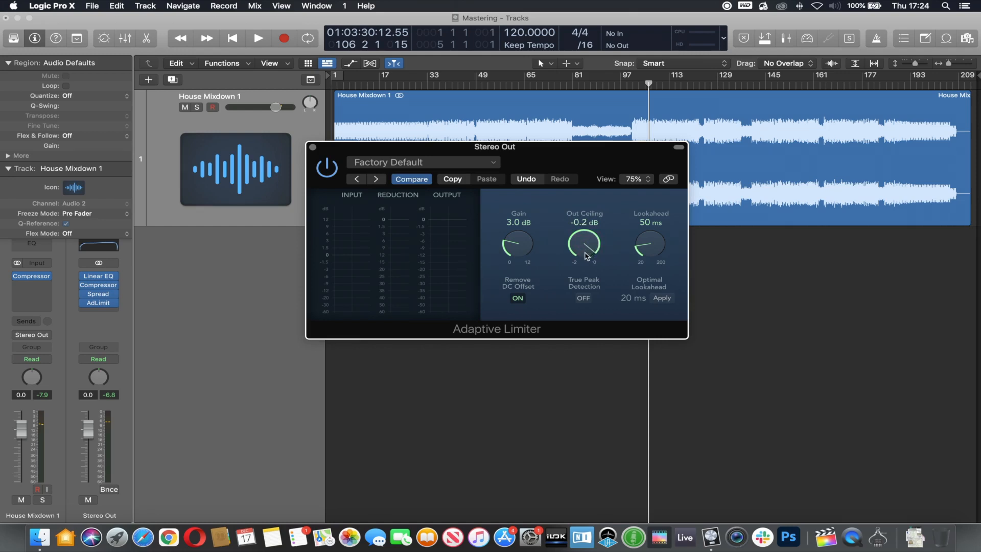
key("space")
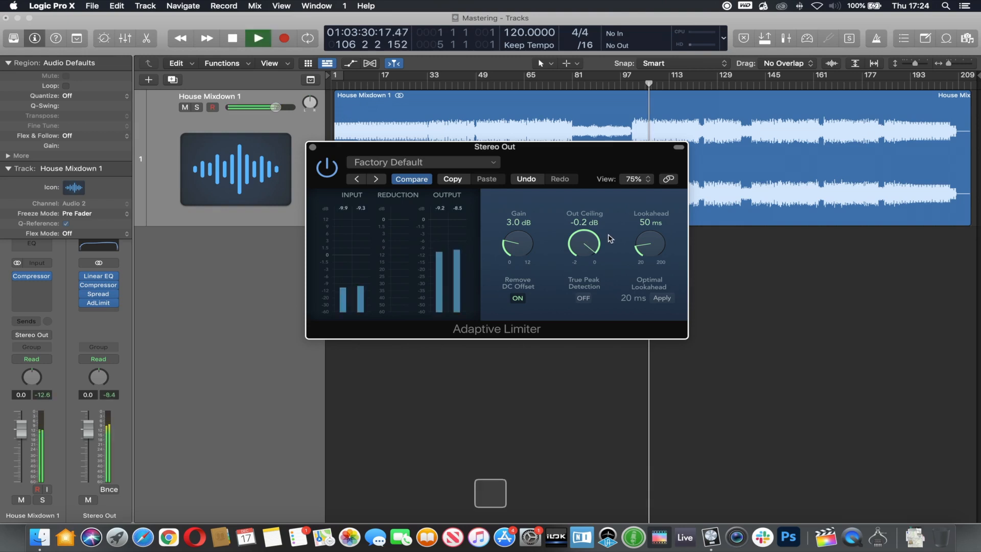
left_click_drag(528, 251, 530, 212)
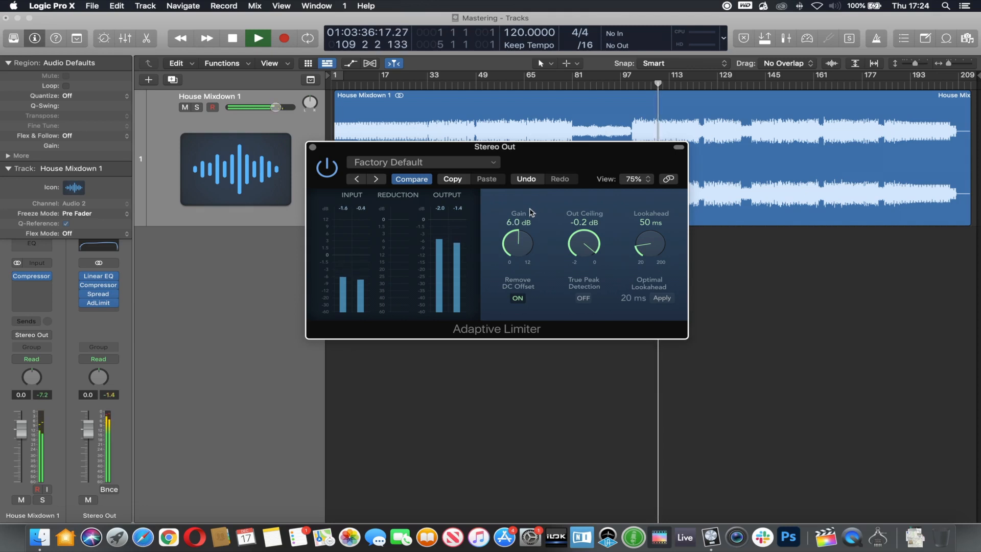
left_click_drag(519, 245, 516, 281)
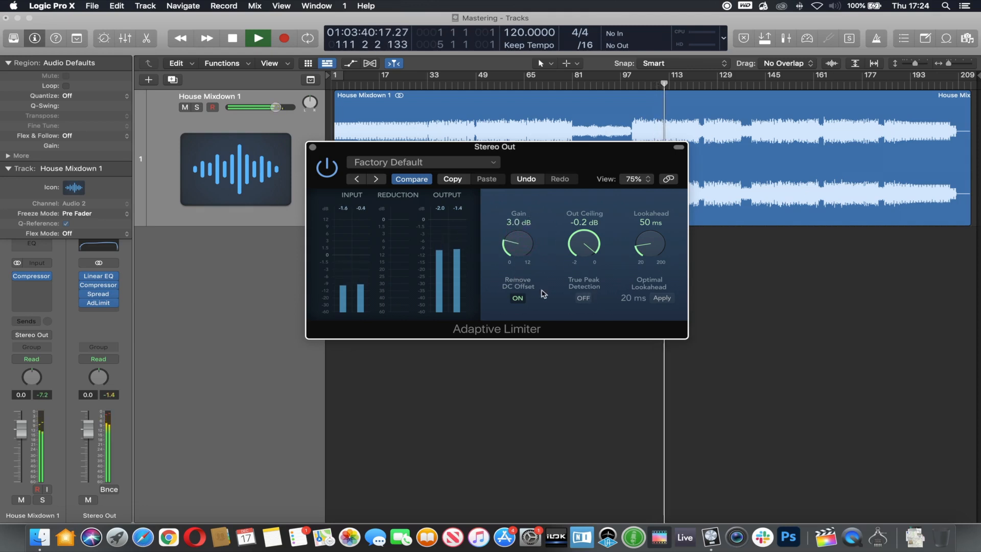
key("space")
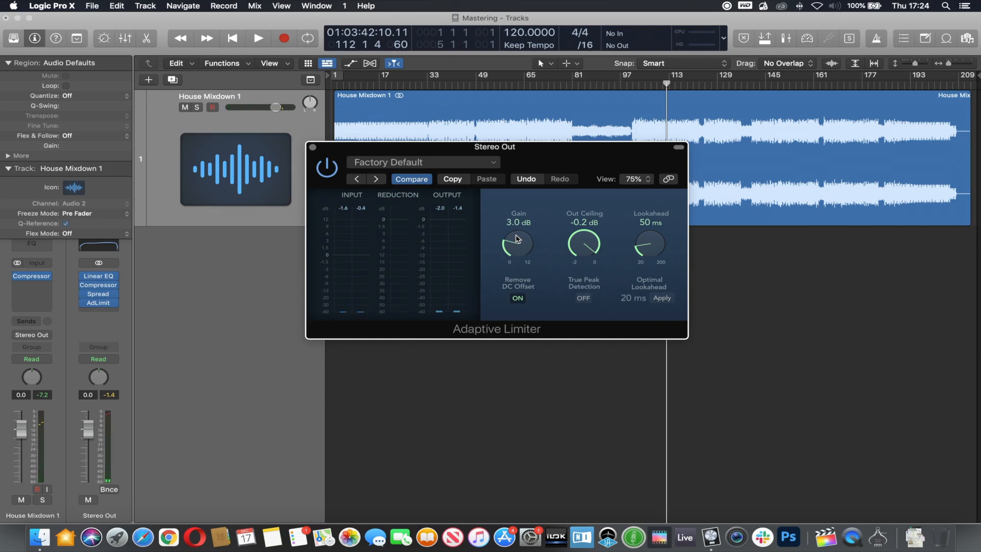
During playback, raise the House Mixdown 1 Compressor's make-up gain, lower its threshold slightly, set attack to 6.5 ms and close it.
left_click(33, 276)
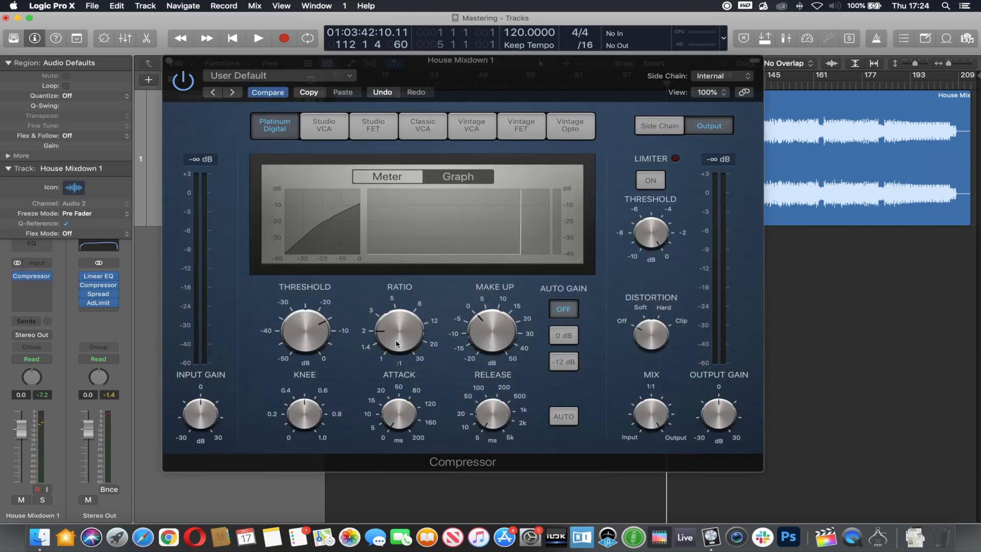
key("space")
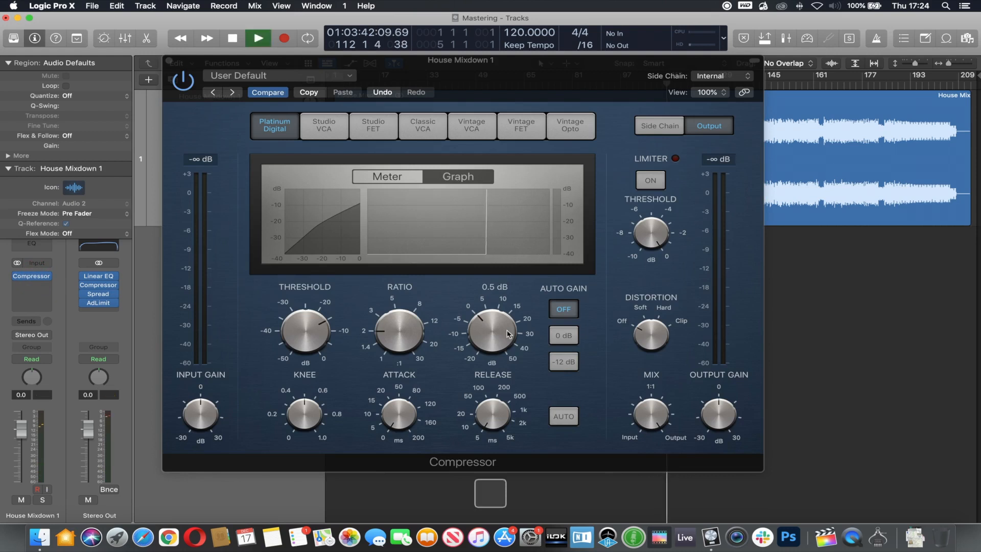
left_click_drag(493, 338, 498, 330)
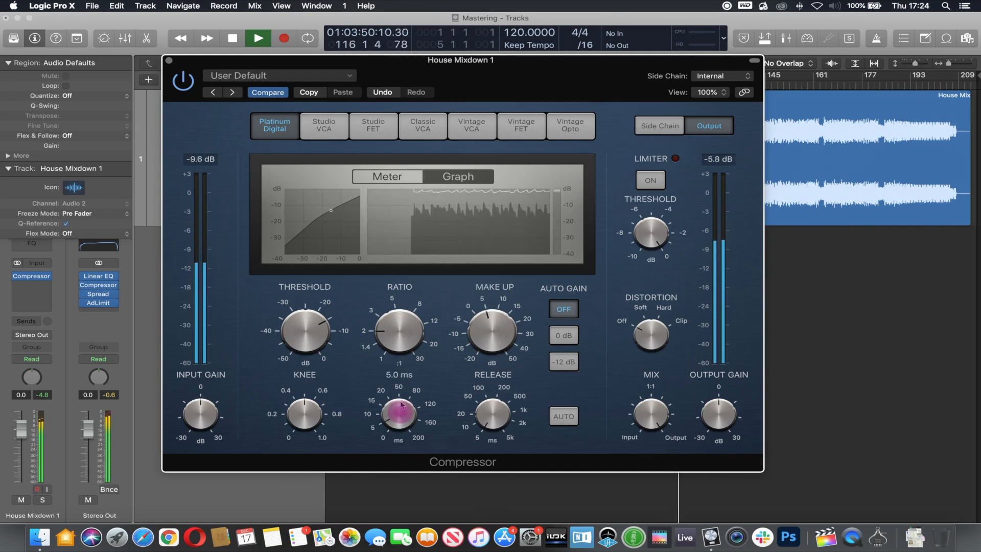
left_click_drag(402, 405, 402, 405)
left_click_drag(314, 330, 313, 336)
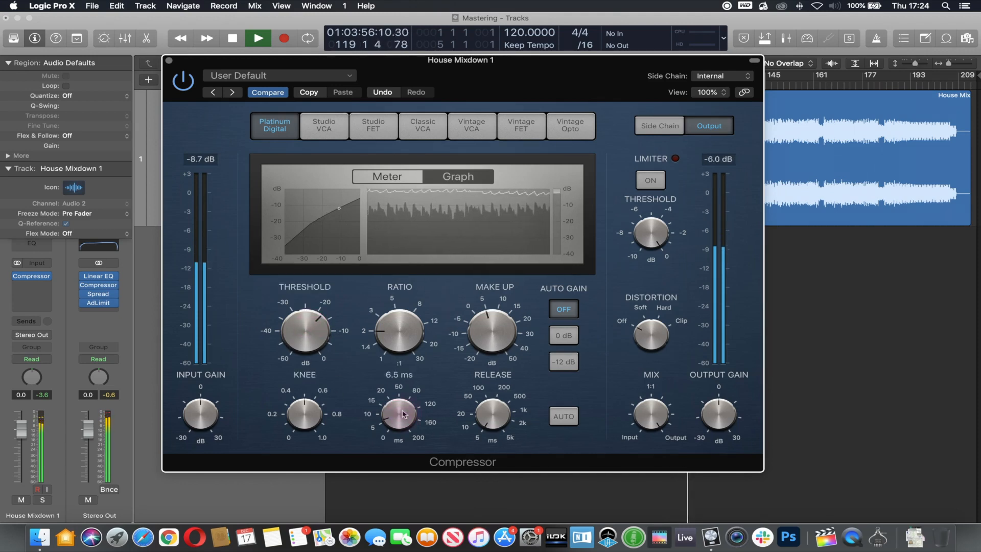
left_click(169, 61)
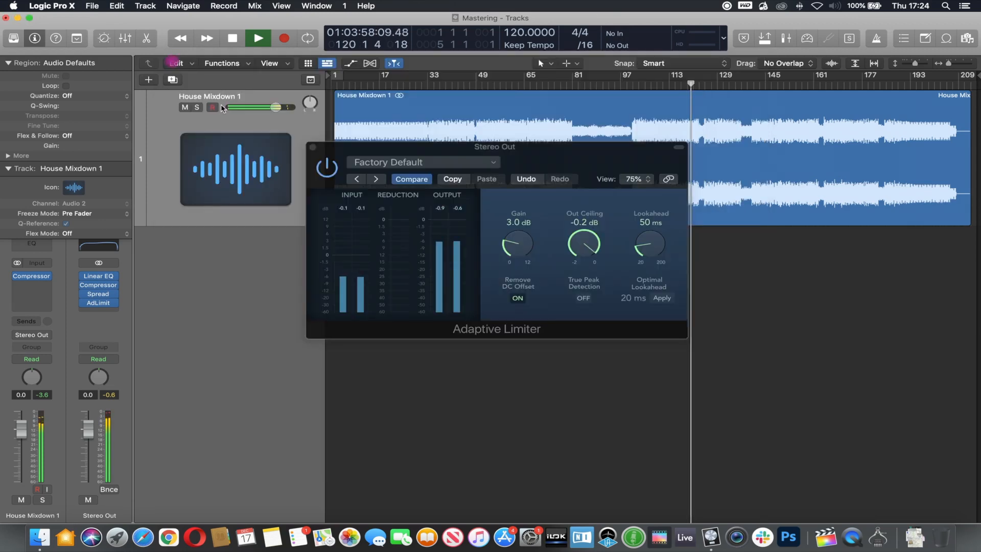
On the Stereo Out Compressor, lower the threshold to -22.0 dB, slightly reduce the make-up gain and ratio, and close it.
left_click(102, 289)
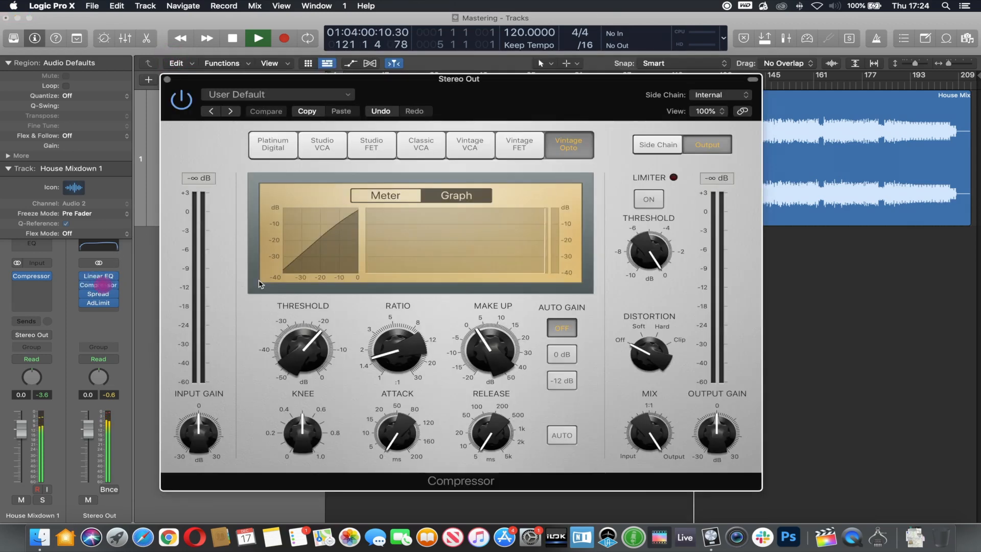
left_click_drag(496, 352, 496, 351)
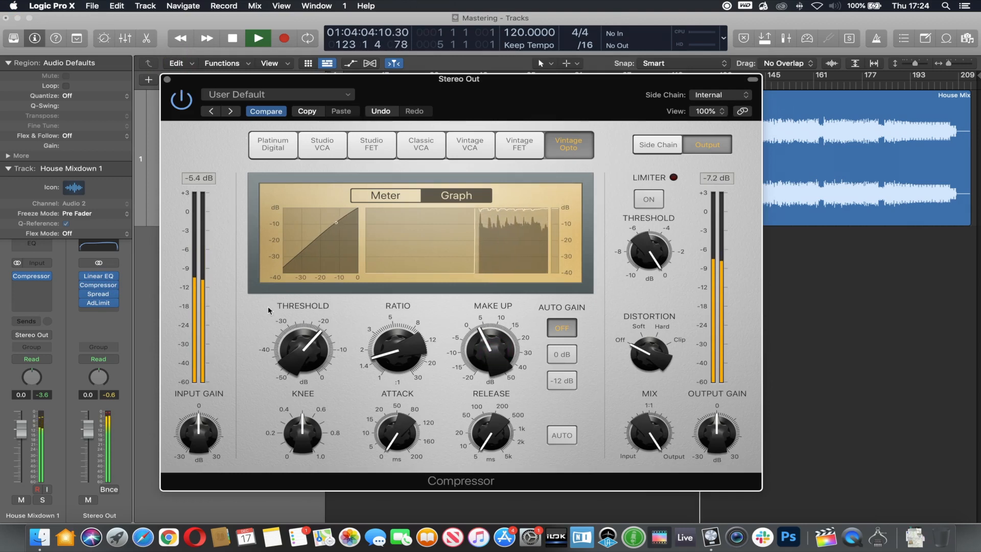
left_click_drag(308, 353, 308, 363)
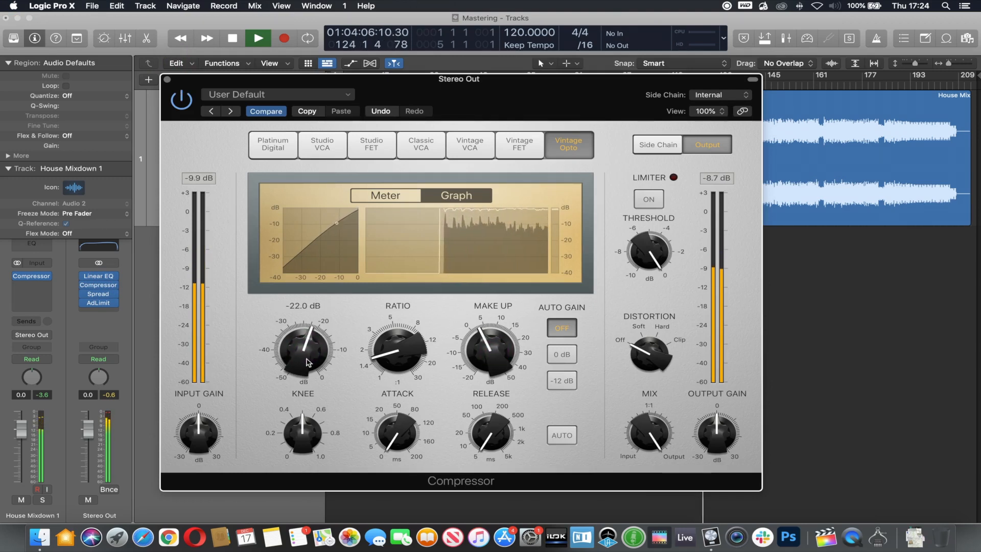
left_click_drag(485, 344, 485, 350)
left_click_drag(394, 354, 395, 354)
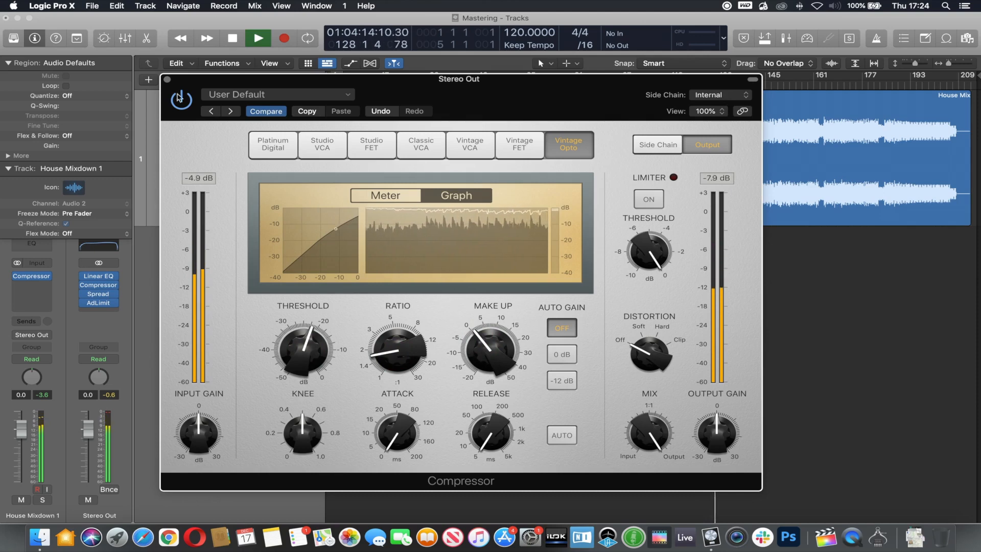
left_click(167, 80)
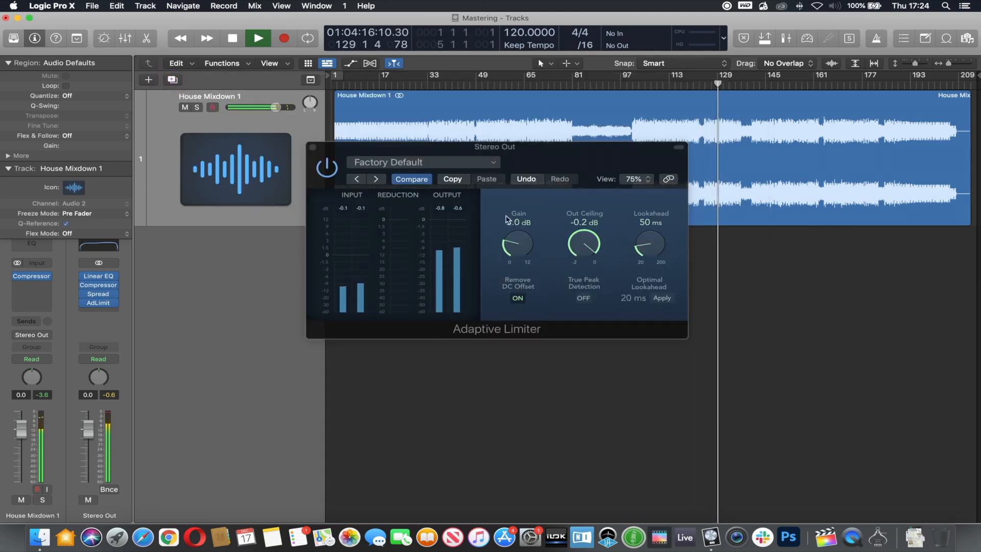
Reset the Stereo Out peak reading, insert a Multipressor between Stereo Spread and Adaptive Limiter, and load the Fast Attack 4-Band preset.
left_click(110, 394)
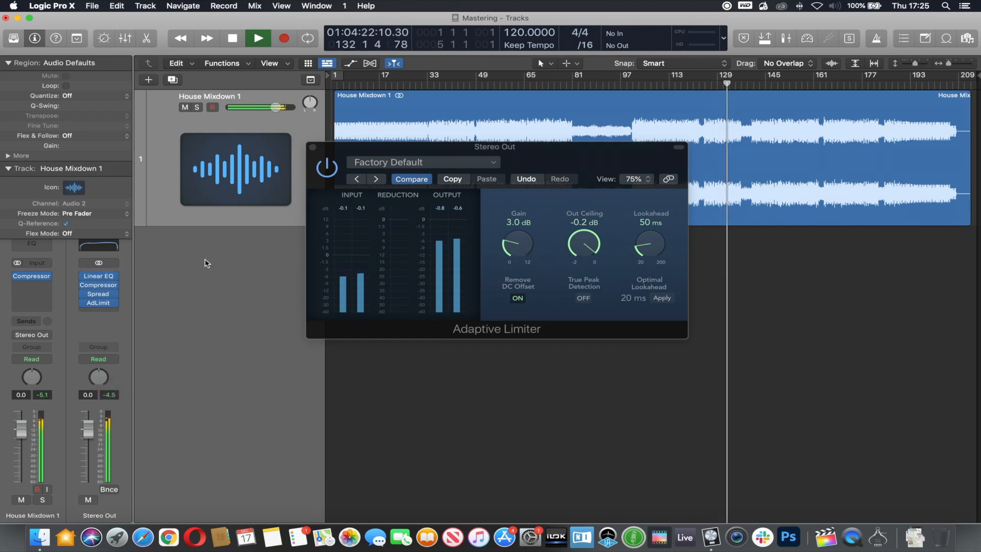
left_click(109, 299)
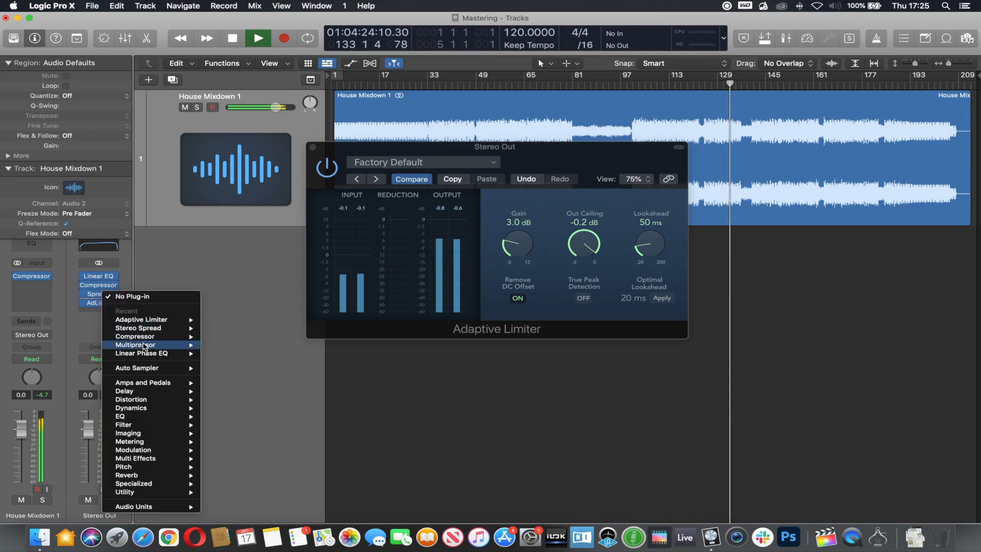
mouse_move(186, 344)
left_click(220, 346)
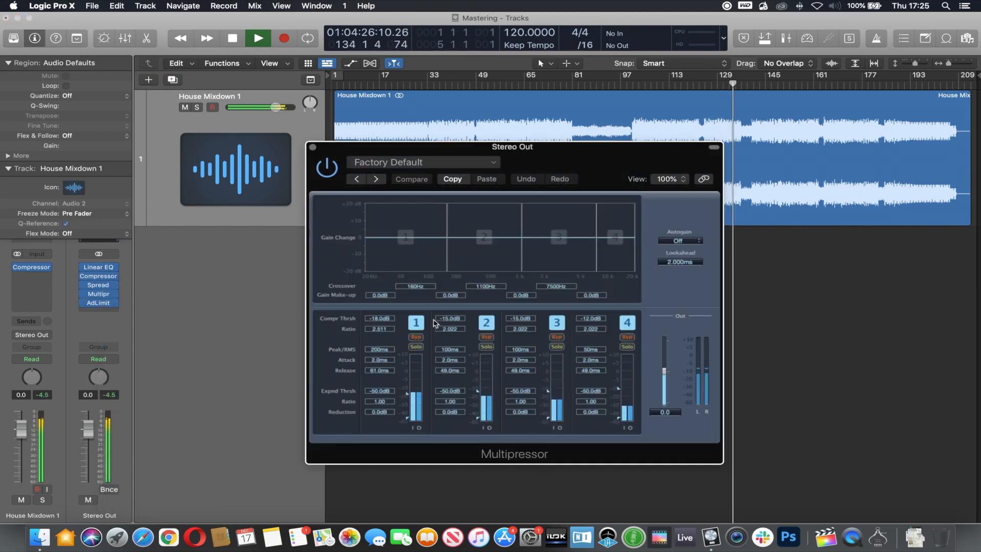
left_click(415, 163)
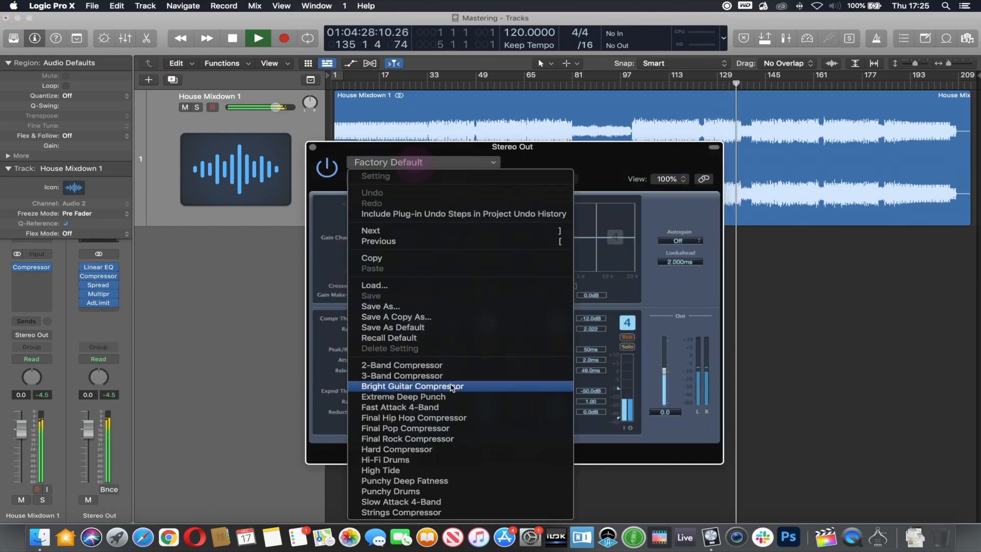
left_click(455, 407)
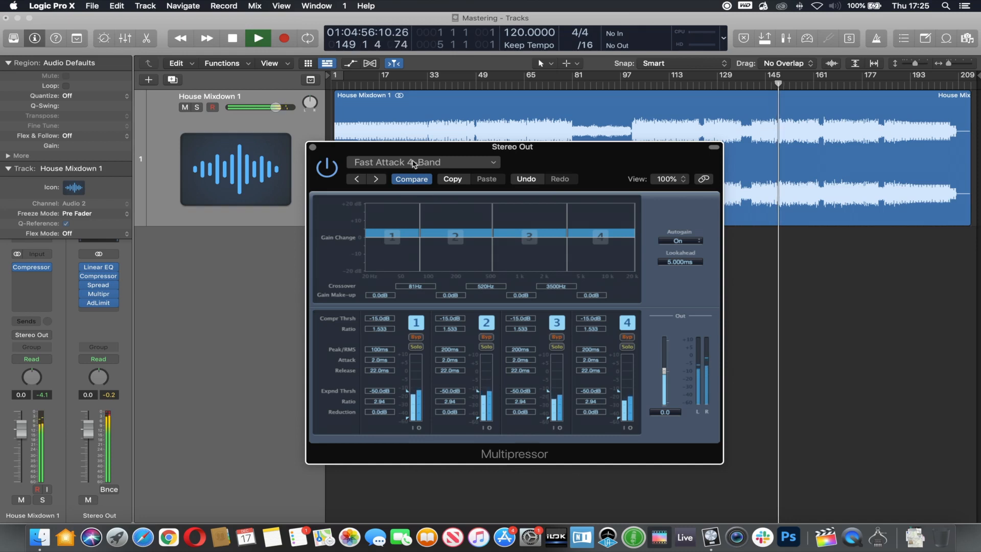
Set the Multipressor's gain make-up to -1.5 dB, -3.0 dB, -1.0 dB and -1.0 dB for bands 1 to 4.
left_click_drag(405, 243, 408, 244)
left_click_drag(484, 241, 482, 247)
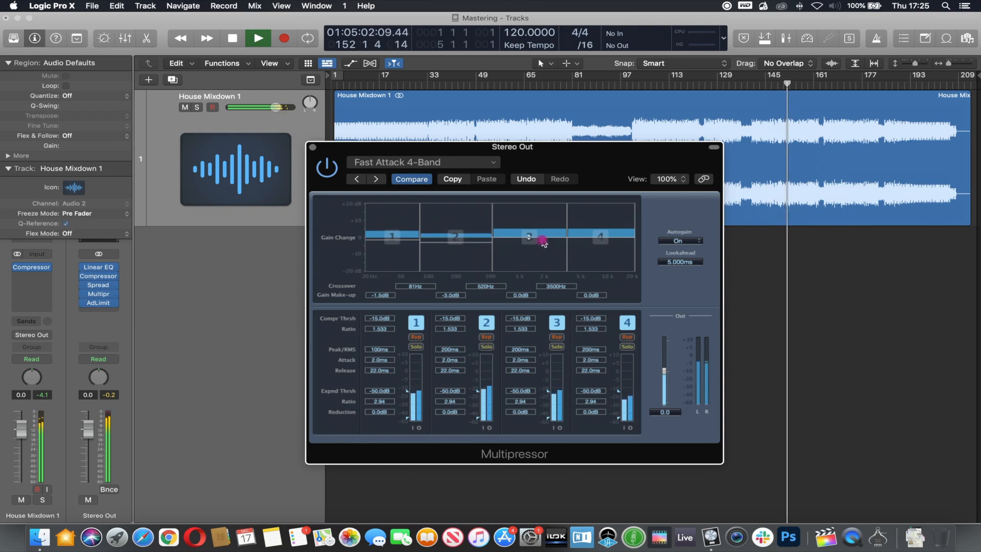
left_click_drag(541, 244, 544, 245)
left_click_drag(617, 241, 618, 244)
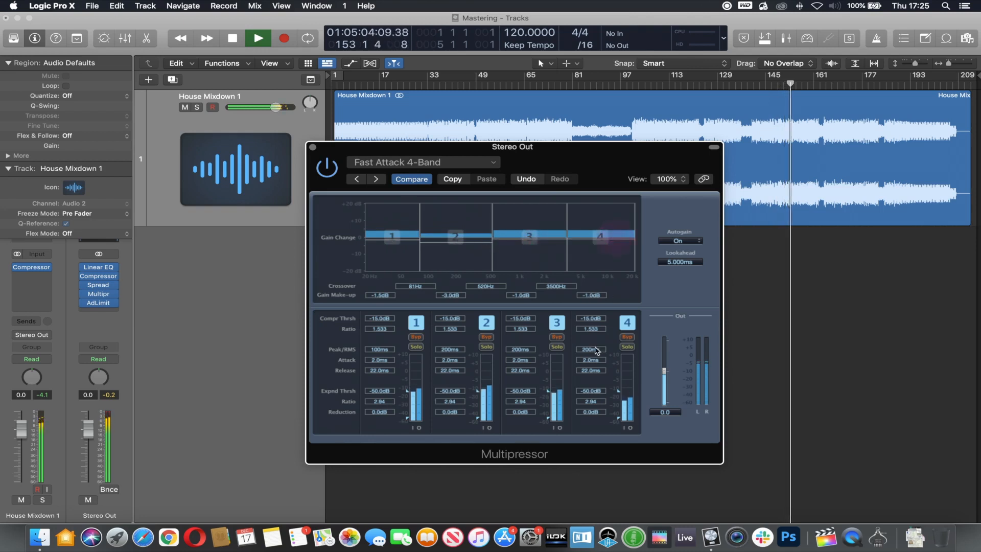
Set compressor/expander thresholds to -13.5/-22.5 dB on bands 1 and 2, -17.0/-29.5 dB on band 4, band 3's expander to -27.5 dB, and close Multipressor.
left_click_drag(620, 397, 619, 395)
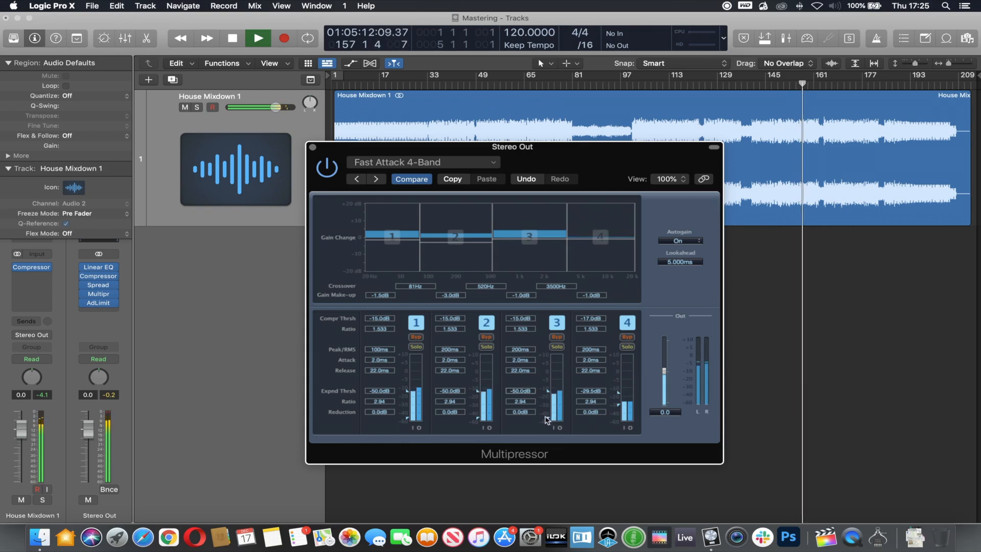
left_click_drag(546, 421, 547, 404)
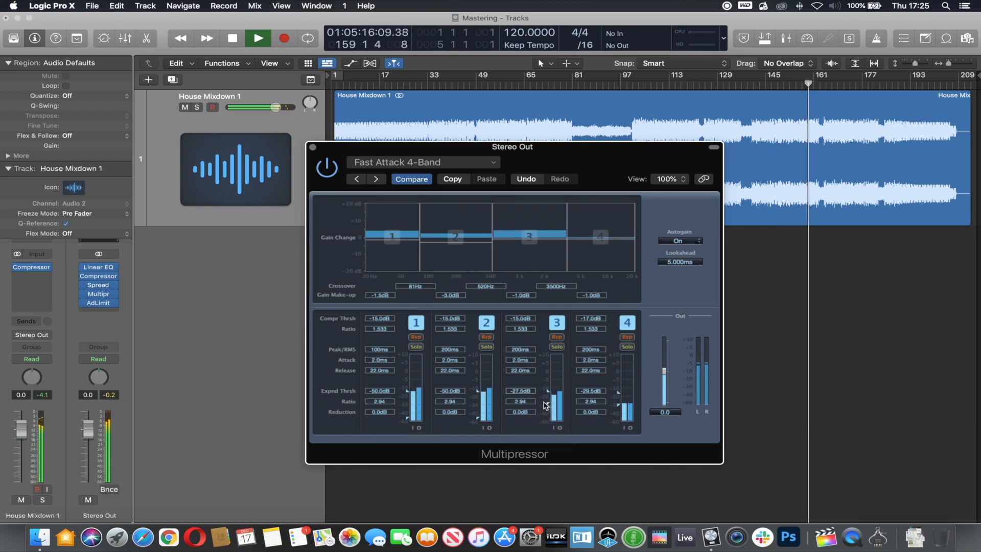
left_click_drag(476, 418, 480, 401)
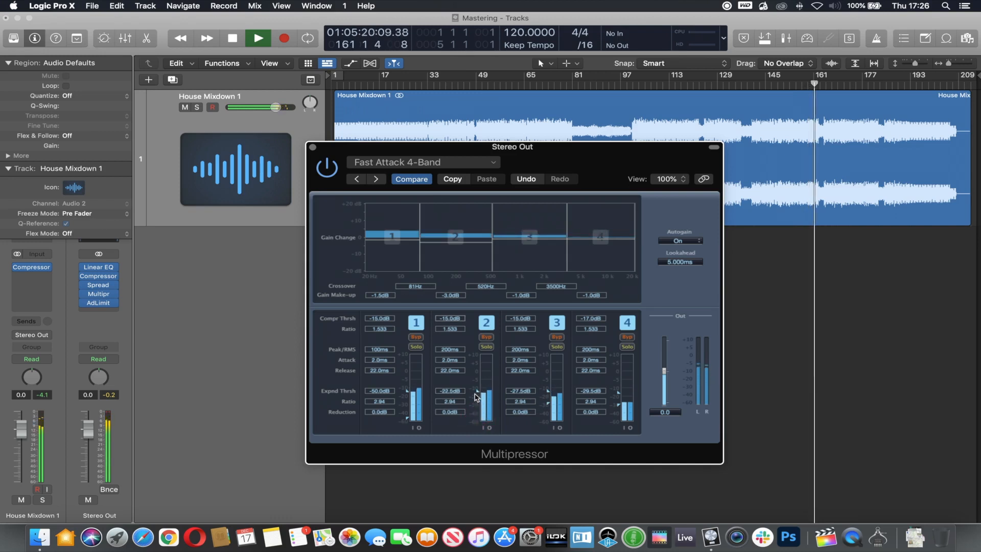
left_click_drag(478, 394, 478, 395)
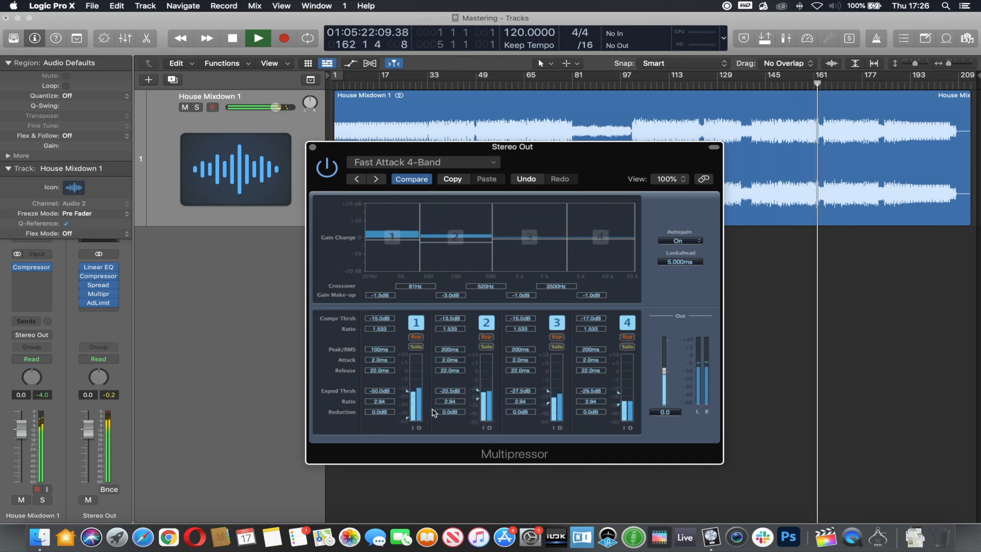
left_click_drag(408, 420, 409, 391)
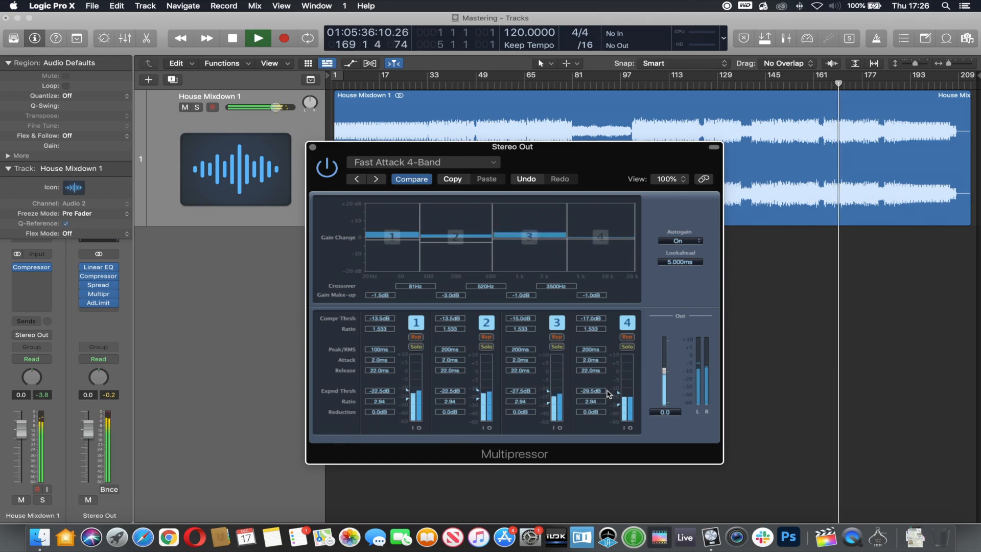
left_click(313, 148)
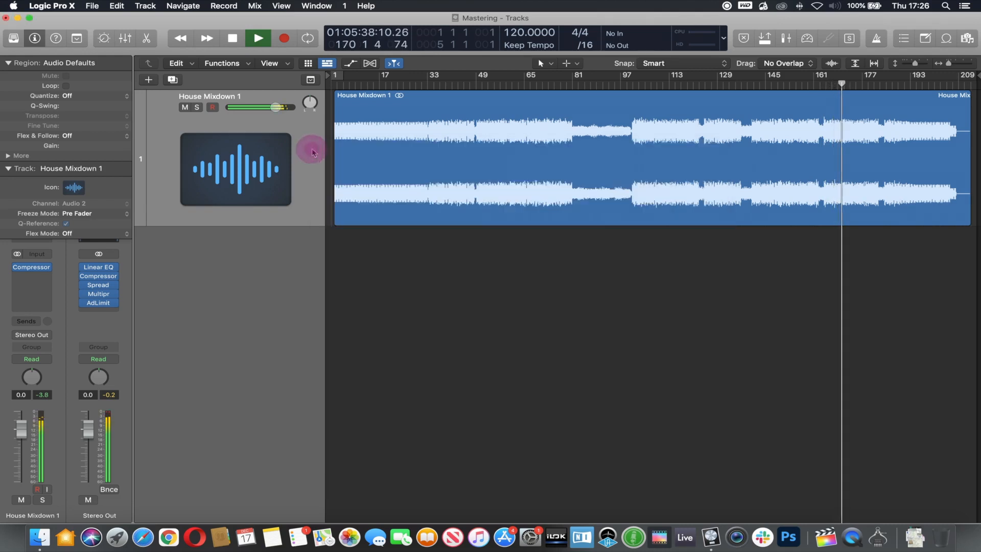
Insert a MultiMeter metering plug-in after the Adaptive Limiter on Stereo Out.
left_click(98, 311)
mouse_move(138, 482)
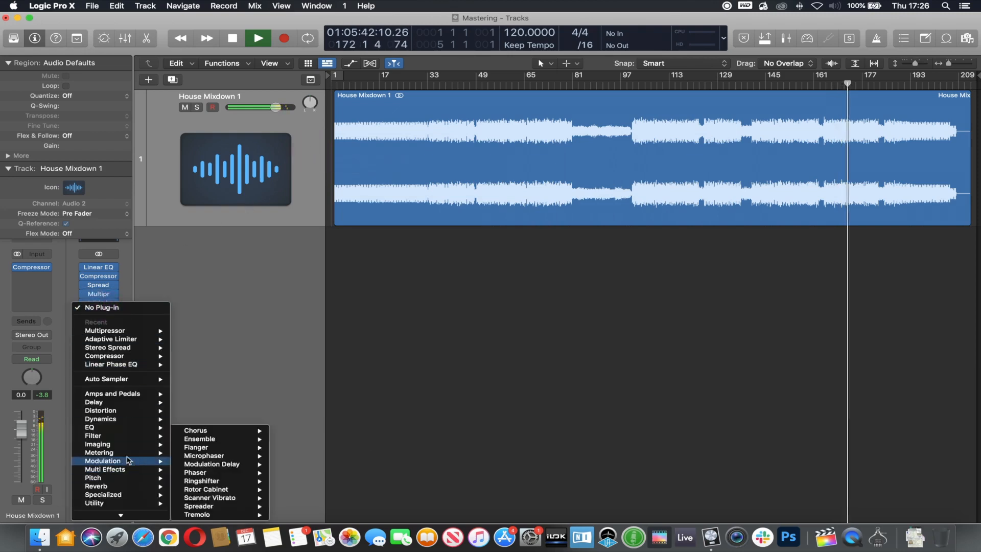
mouse_move(127, 455)
mouse_move(222, 488)
left_click(293, 486)
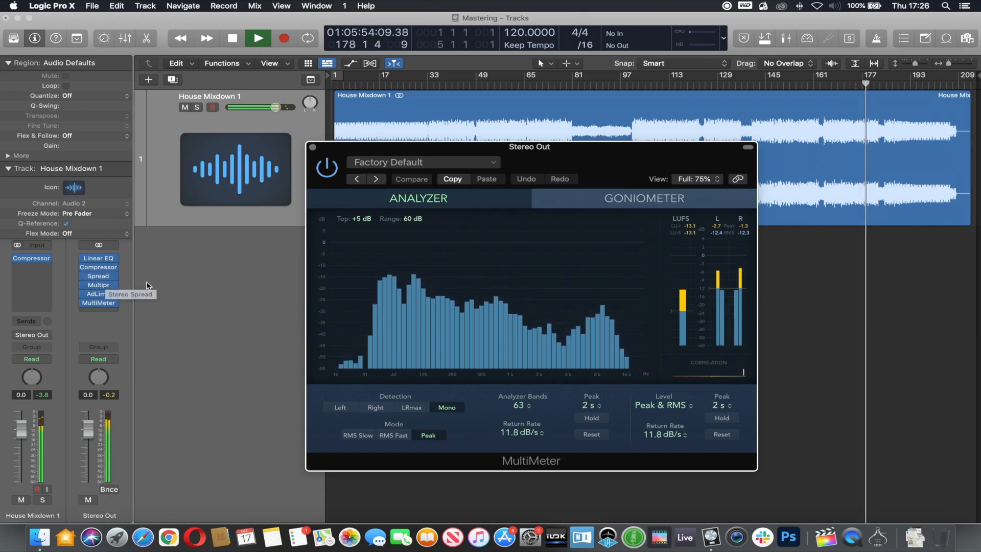
Examine the master's stereo image in the MultiMeter goniometer, and return to the frequency analyzer.
mouse_move(99, 299)
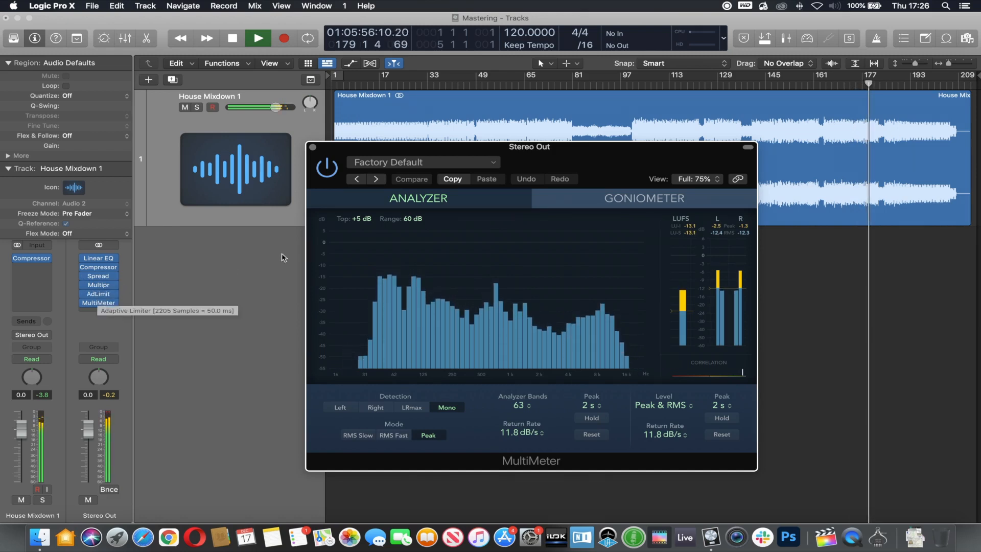
left_click(601, 197)
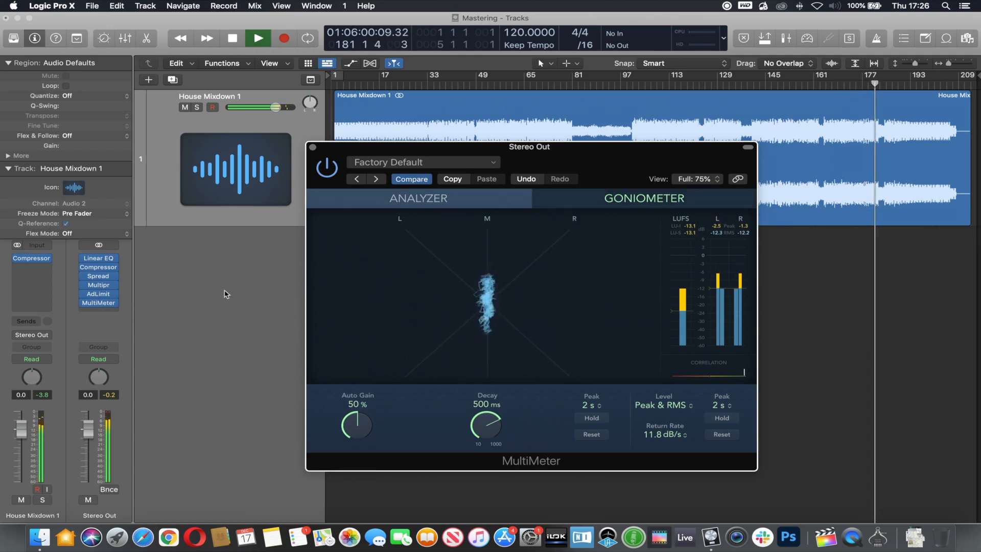
left_click(429, 199)
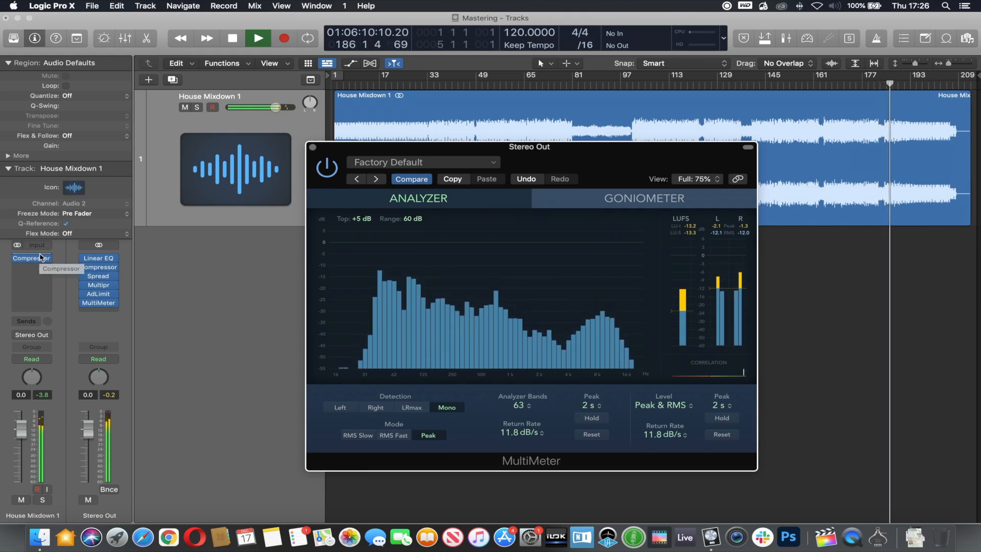
Raise the Adaptive Limiter's gain on Stereo Out to 6.0 dB, and close the limiter and MultiMeter windows.
left_click(102, 293)
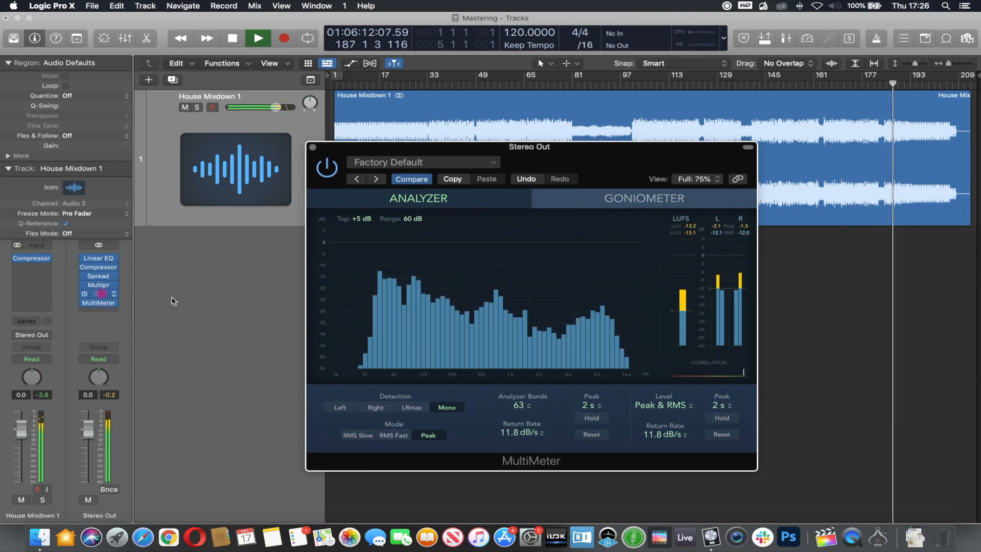
left_click(538, 249)
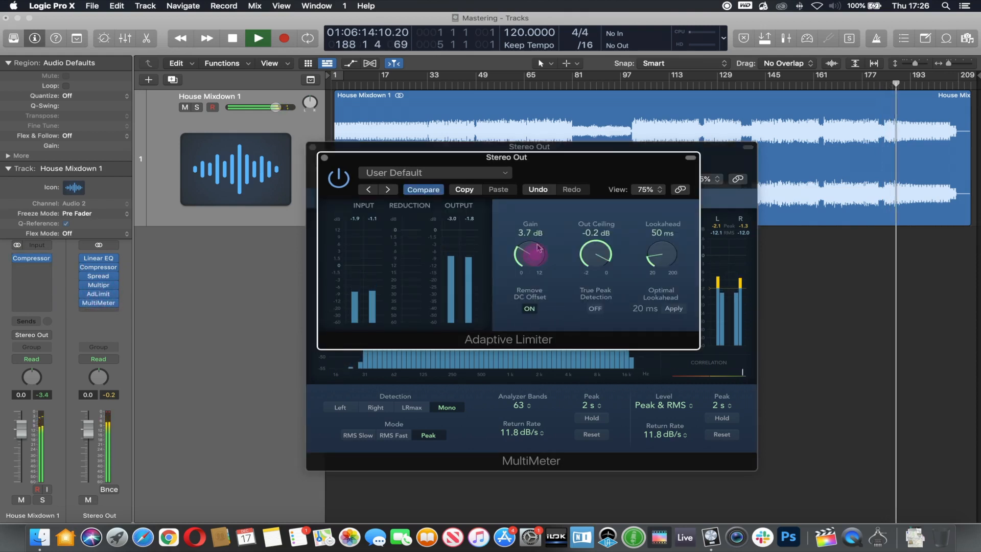
left_click_drag(538, 248, 544, 218)
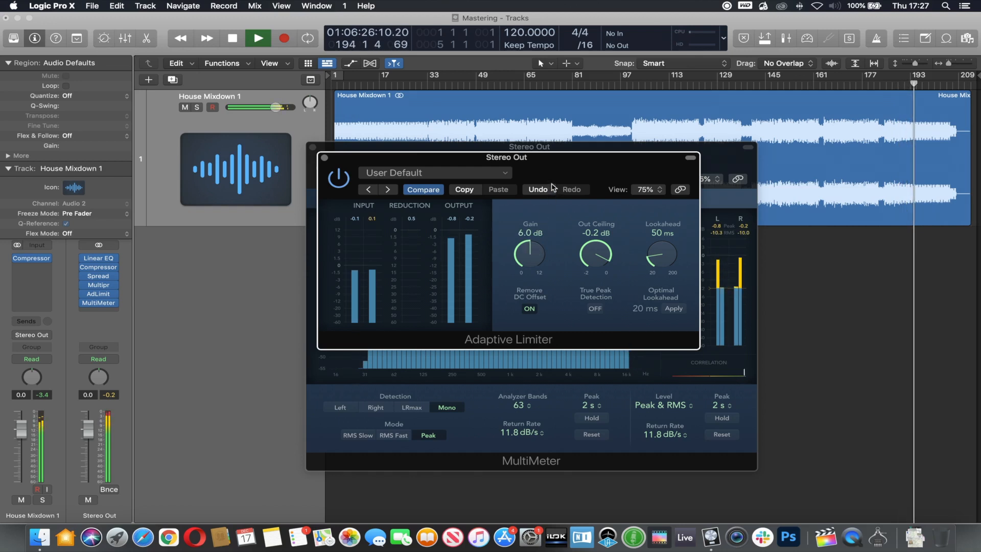
left_click(324, 157)
left_click(313, 147)
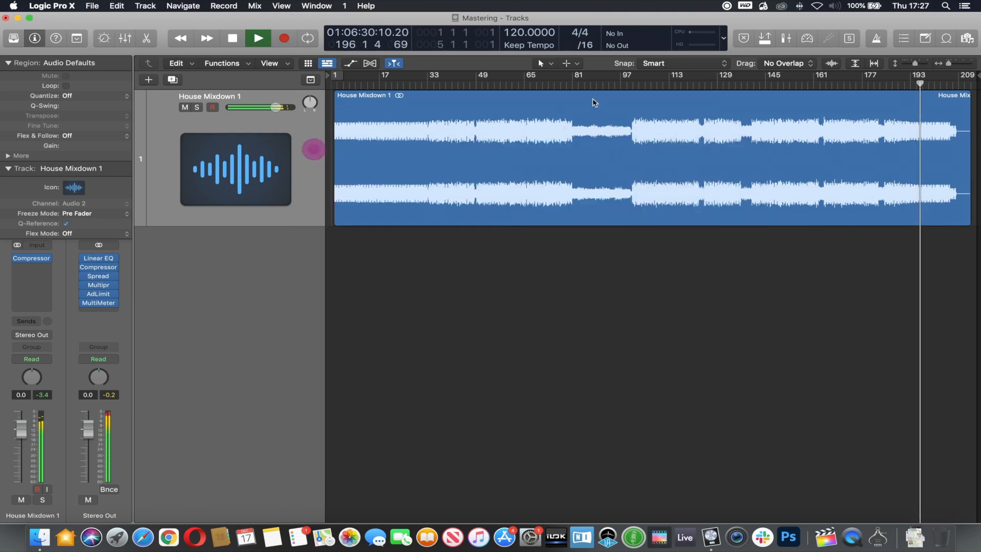
Play the master from about bar 101, and review the Stereo Spread and Multipressor settings on Stereo Out.
left_click(636, 83)
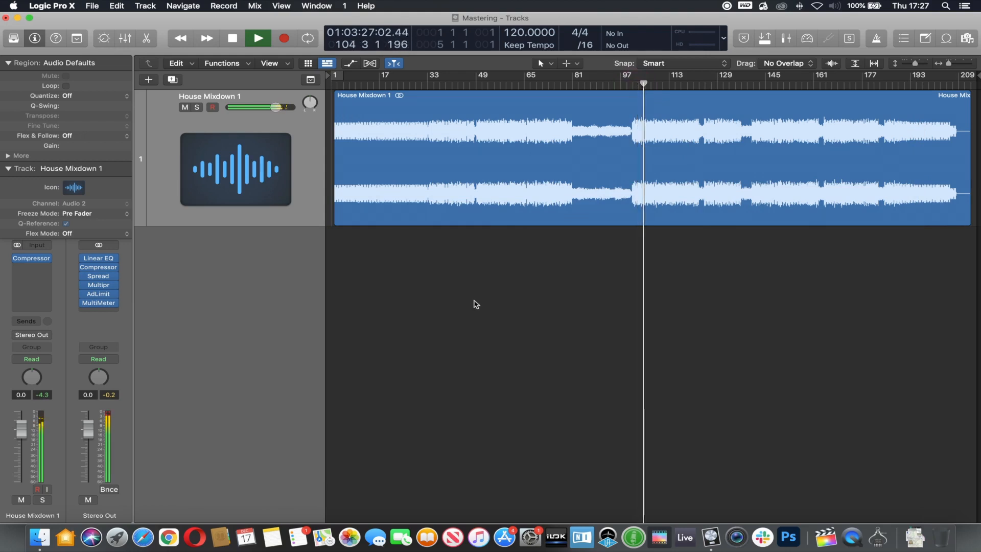
key("space")
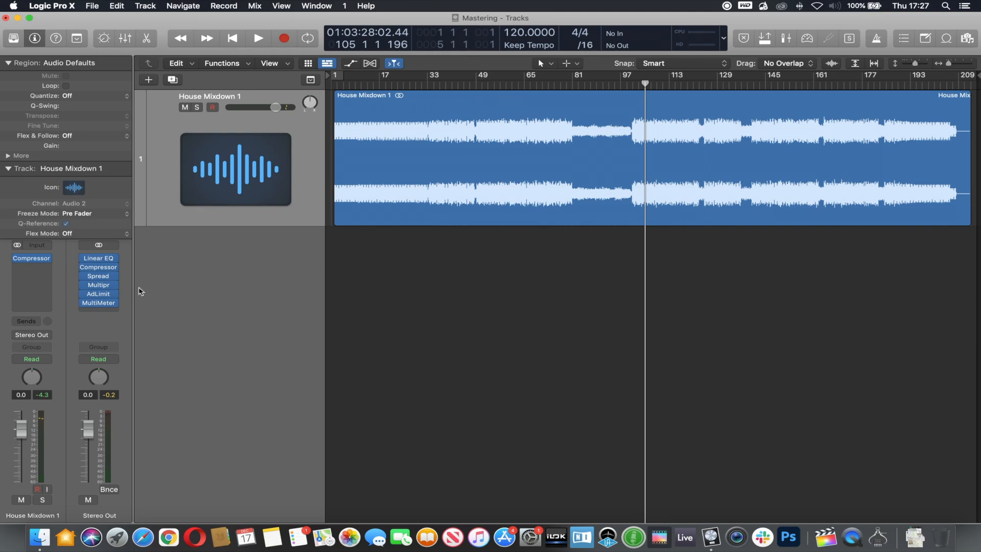
left_click(100, 276)
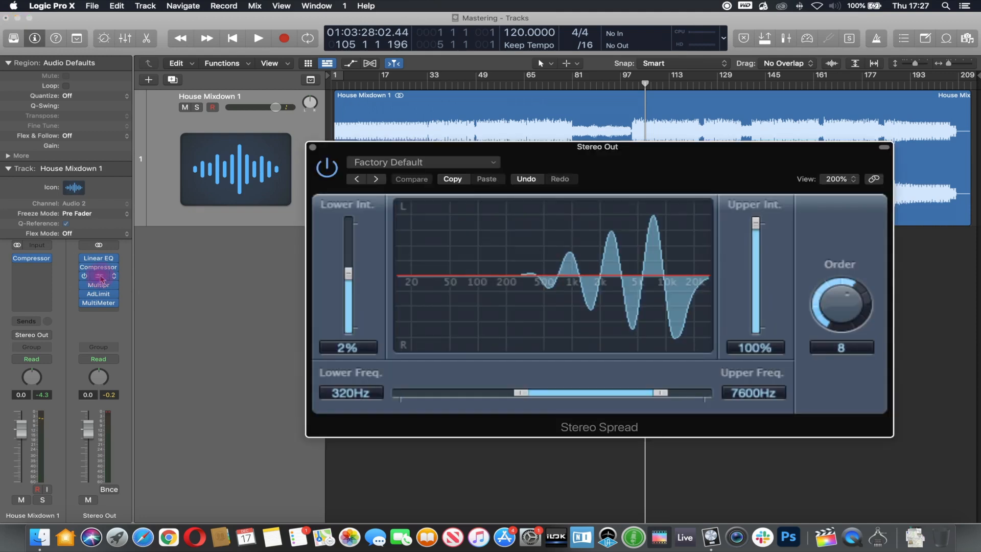
left_click(99, 287)
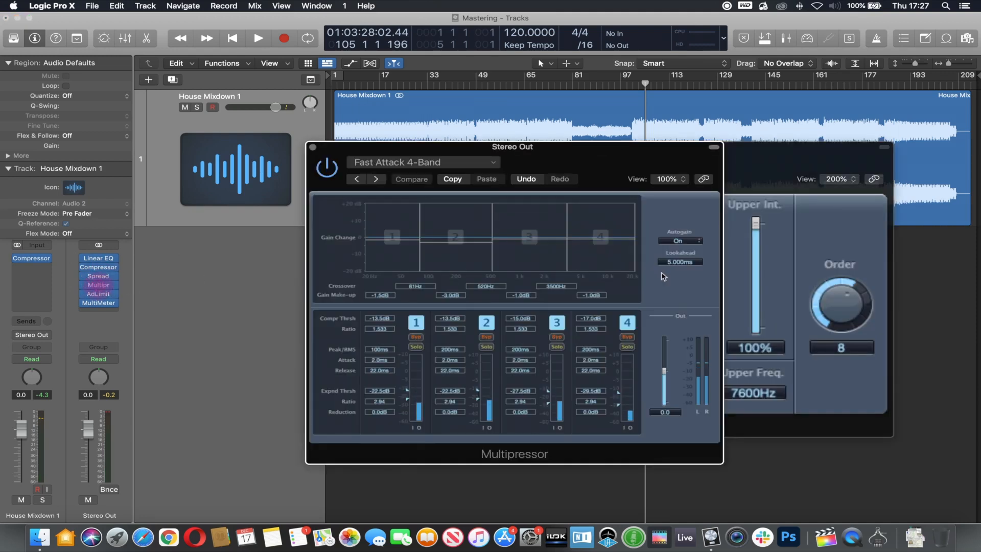
left_click_drag(580, 158, 672, 156)
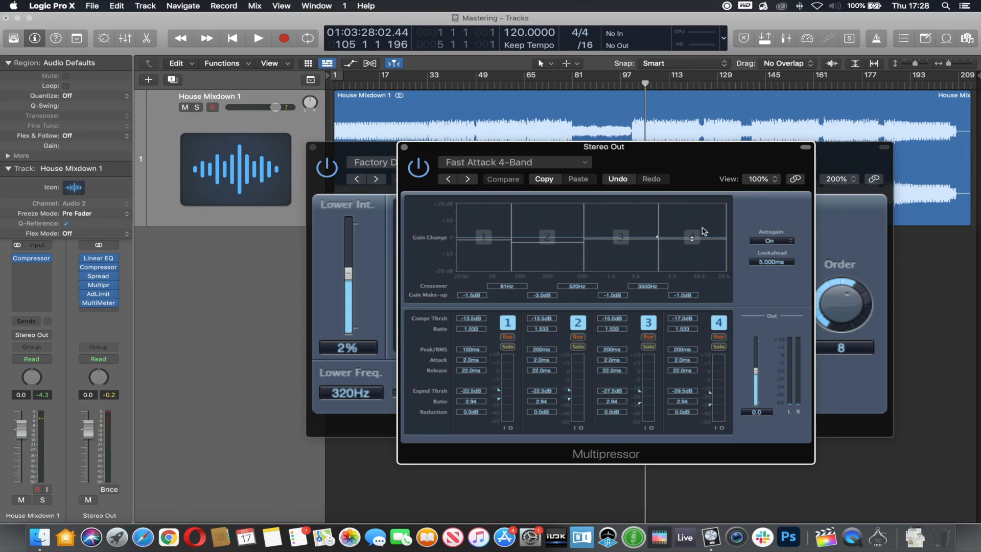
left_click(405, 147)
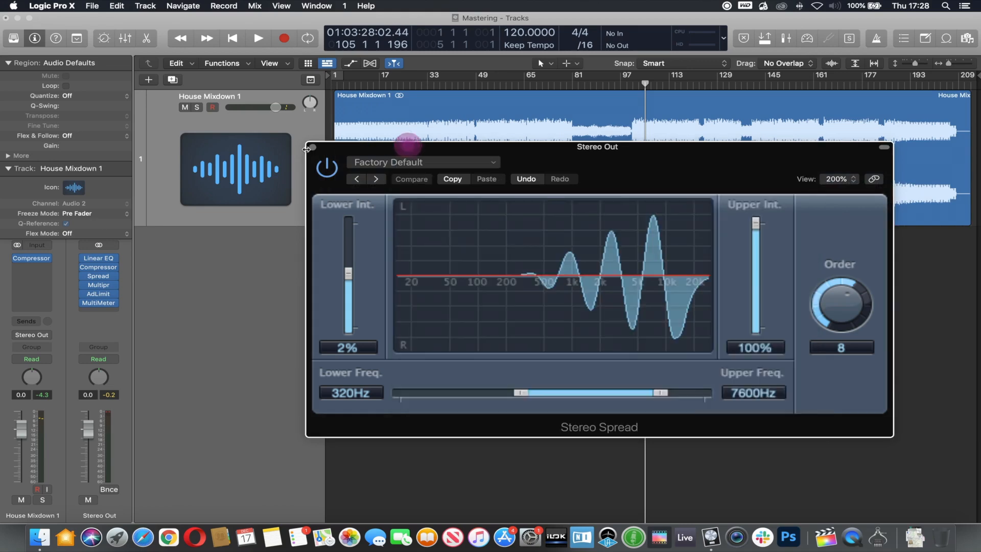
left_click(313, 147)
Add a very short fade-in at the start of the House Mixdown 1 region, within the silence before the first hit.
left_click_drag(394, 247, 268, 139)
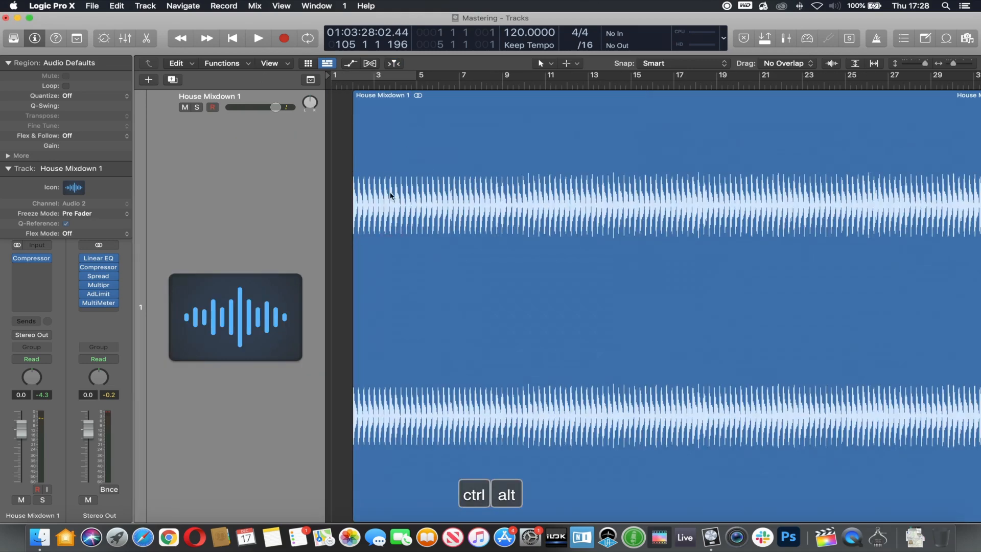
left_click(398, 161, "ctrl+alt")
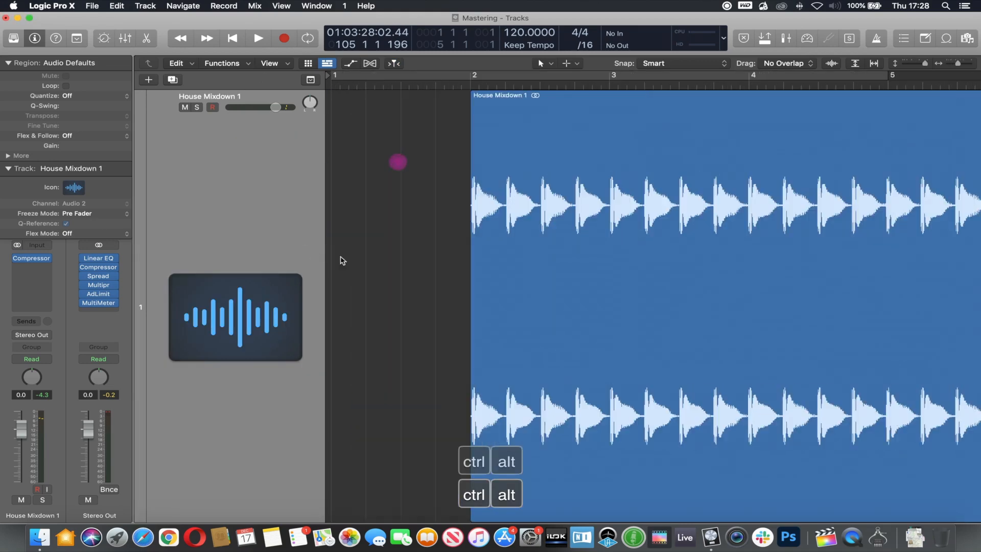
left_click(503, 221, "ctrl+alt")
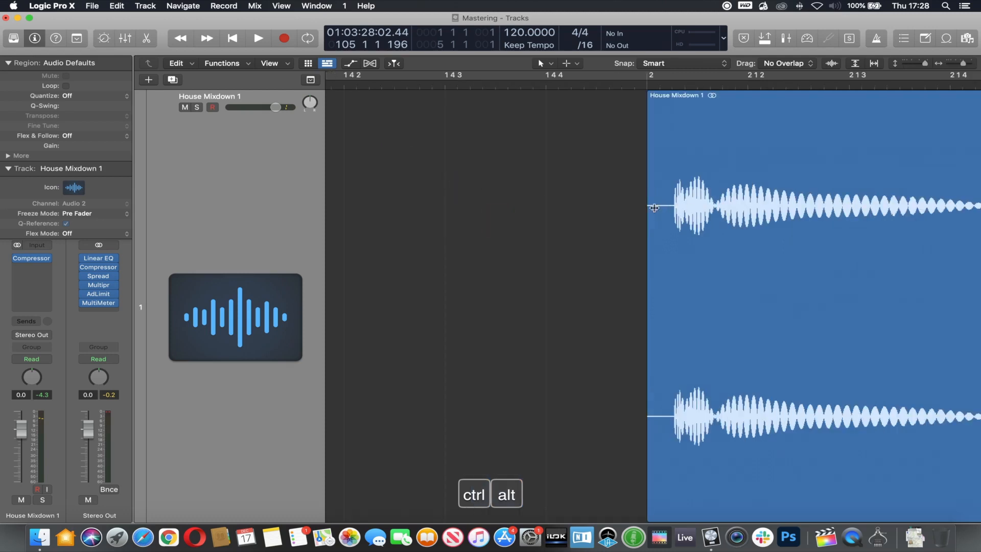
left_click_drag(648, 96, 658, 95)
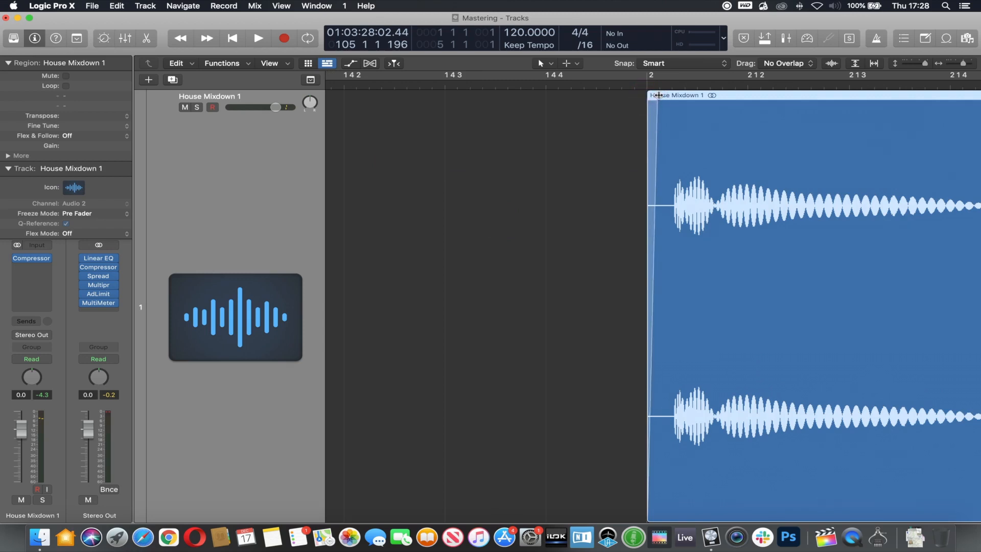
left_click(596, 127, "ctrl+alt")
left_click(620, 146, "ctrl+alt")
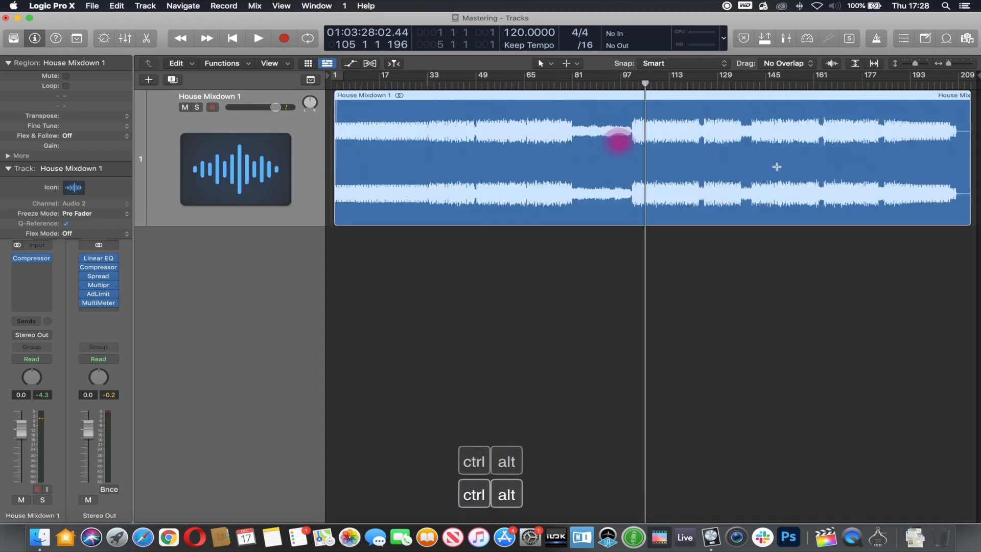
Play the tail of House Mixdown 1, and add a fade-out from about halfway through bar 208 to the region's end.
left_click_drag(970, 238, 930, 86)
left_click(663, 86)
key("space")
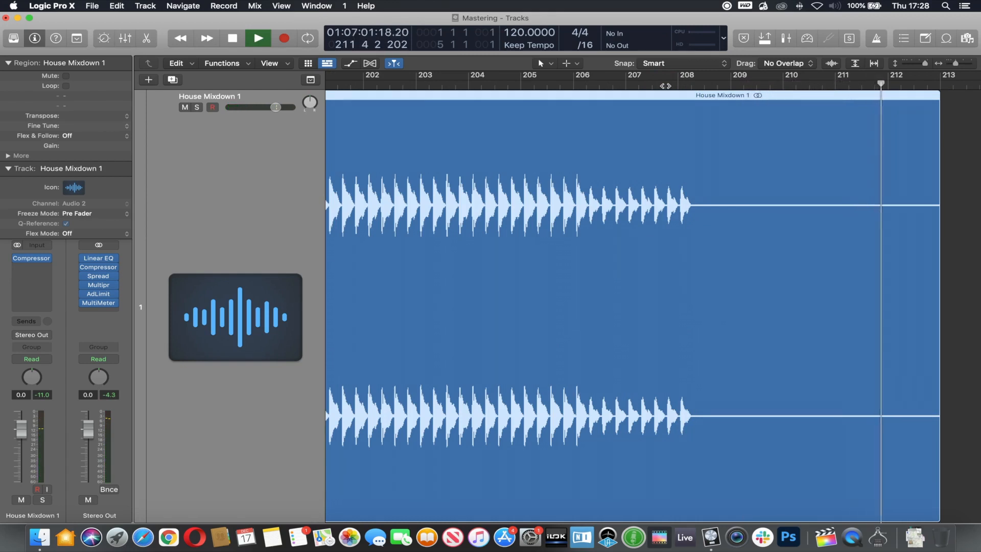
key("space")
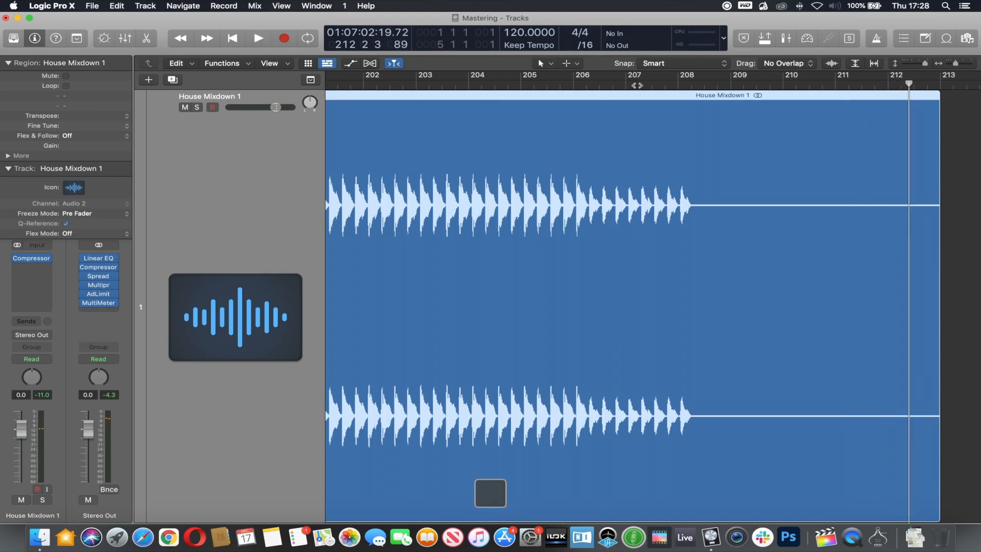
left_click_drag(938, 95, 703, 129)
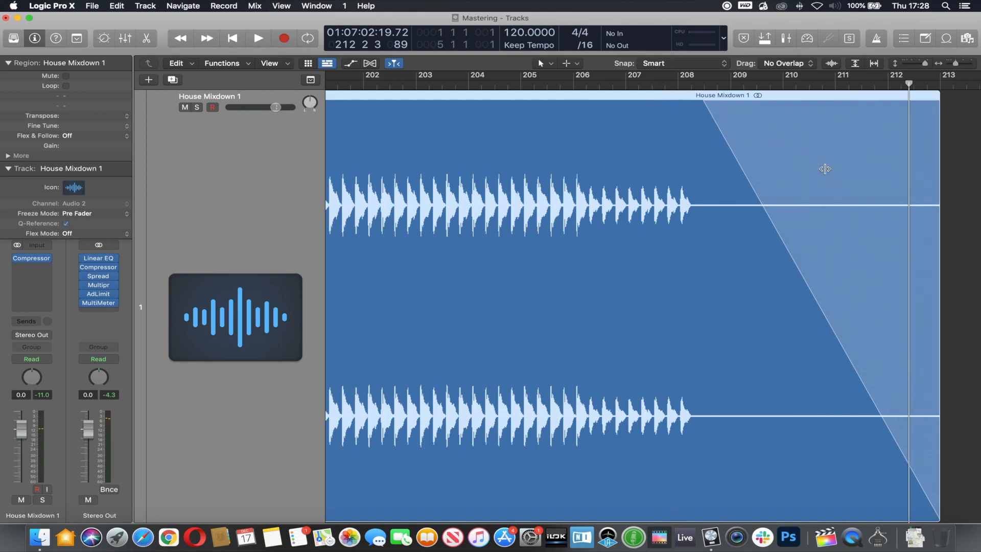
left_click(683, 169, "ctrl+alt")
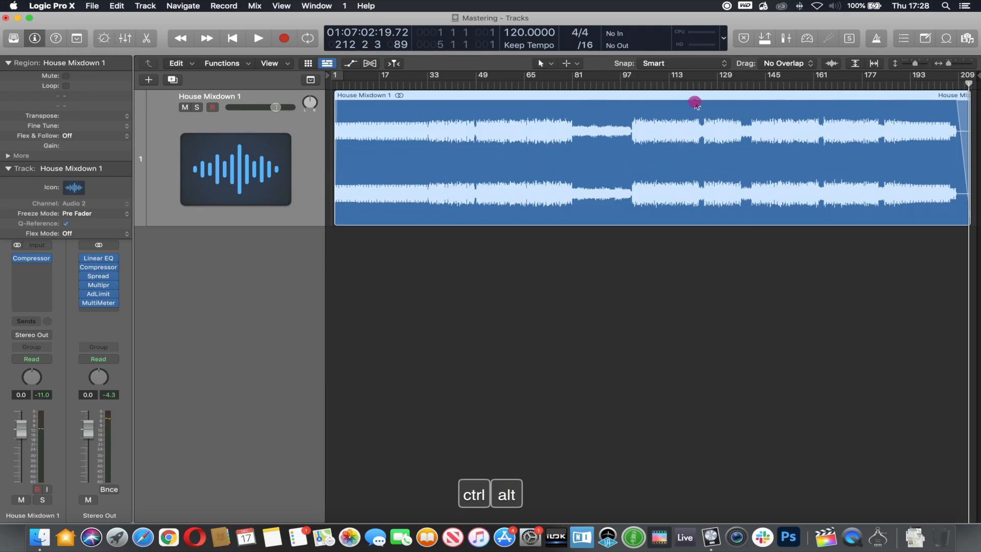
Set the cycle range to the House Mixdown 1 region and accept an offline PCM bounce as Wave, 16 Bit, 44100, Interleaved, without dithering or normalizing.
key("u")
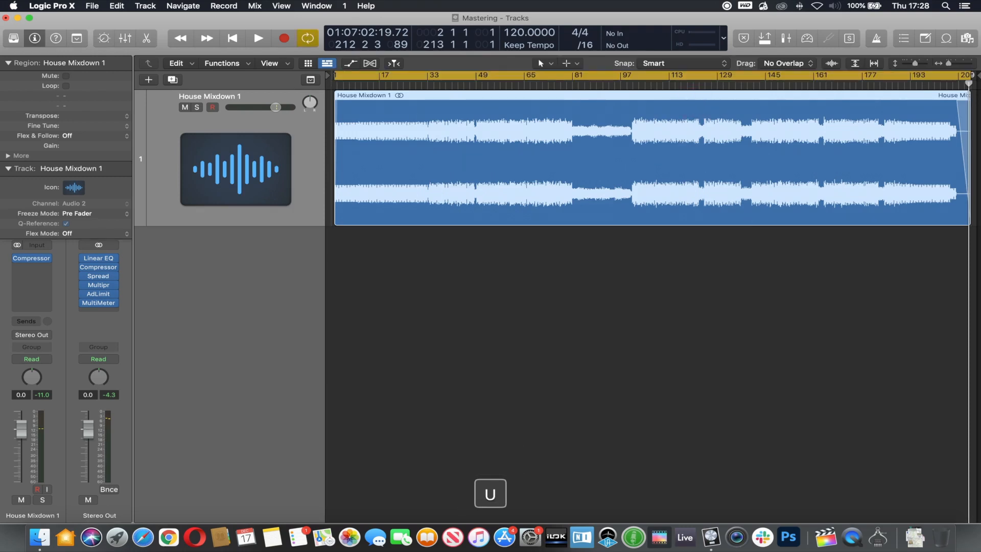
left_click(92, 6)
mouse_move(156, 240)
left_click(271, 278)
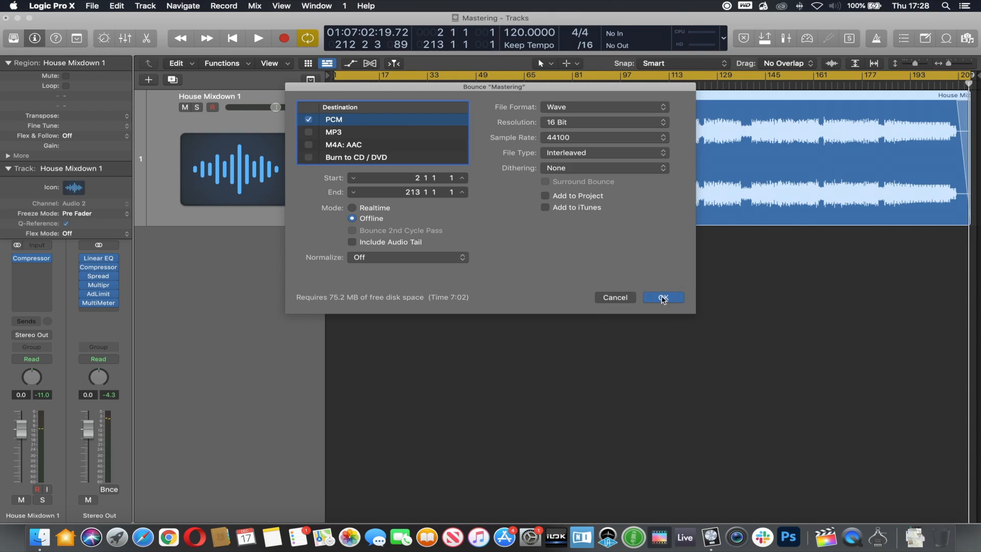
left_click(593, 154)
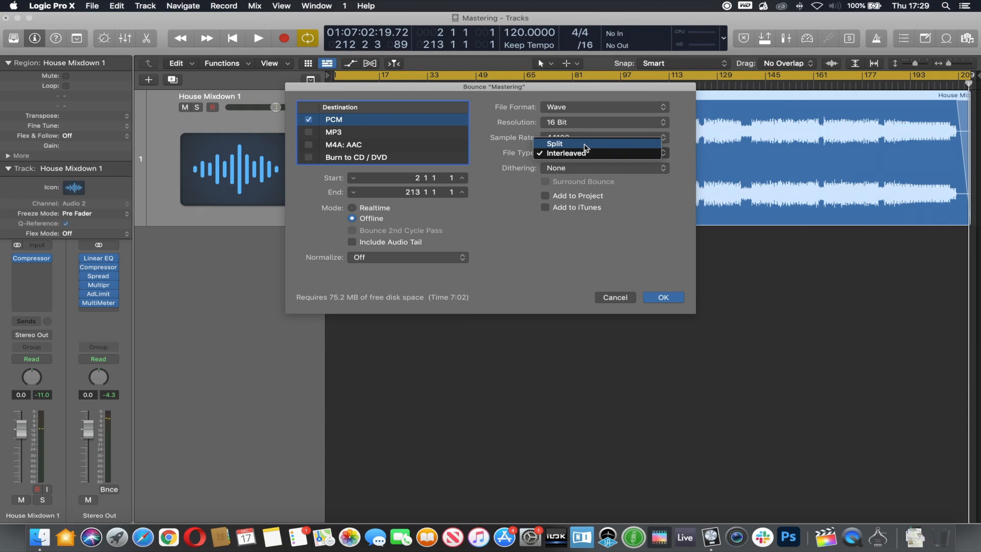
left_click(587, 153)
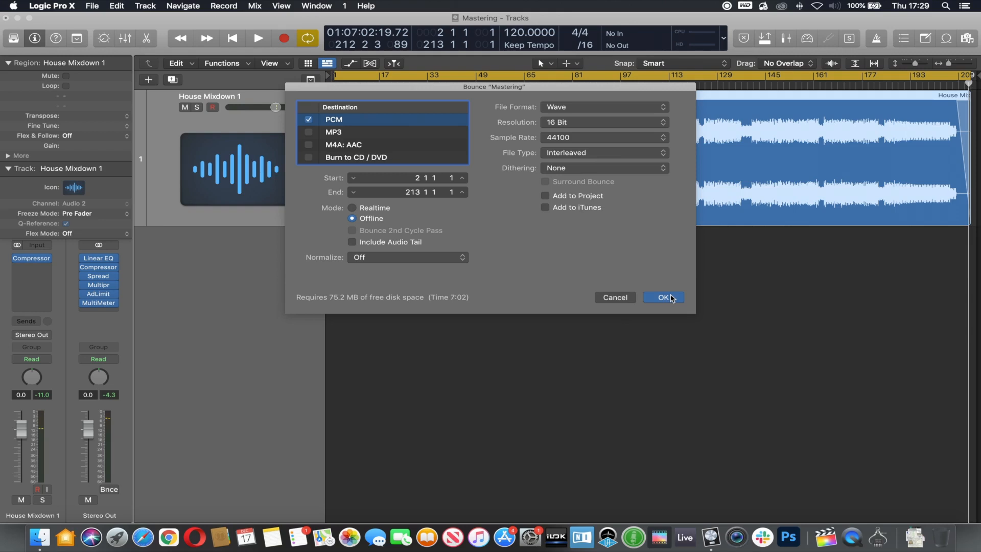
left_click(664, 298)
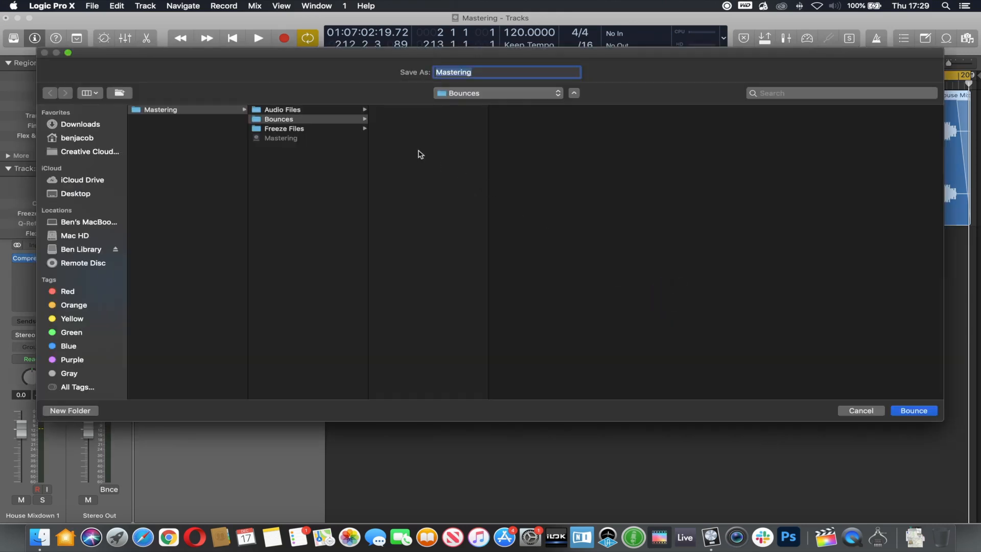
Name the bounce House Mastering 1 and export it to the Mastering project's Bounces folder.
left_click(458, 72)
left_click(436, 71)
type("House")
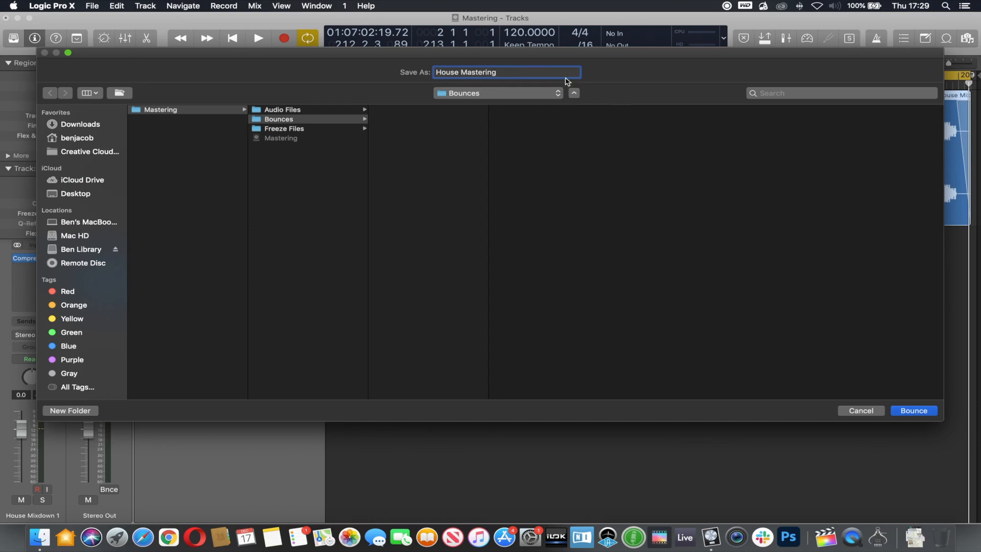
left_click(558, 73)
type("1")
left_click(923, 413)
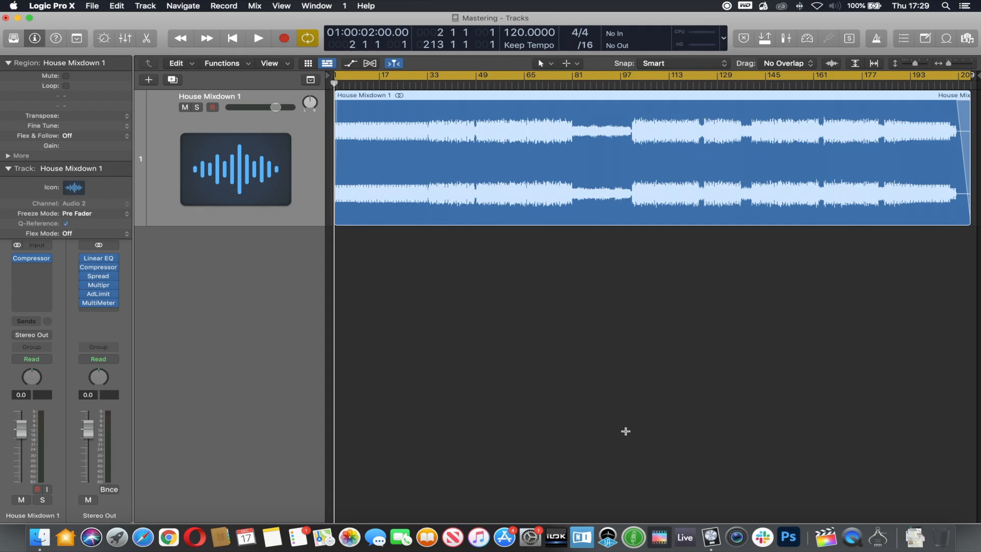
Import House Mastering 1.wav from the Mastering project's Bounces folder in Finder onto a new second track, and enlarge that track to the first one's height.
left_click(41, 538)
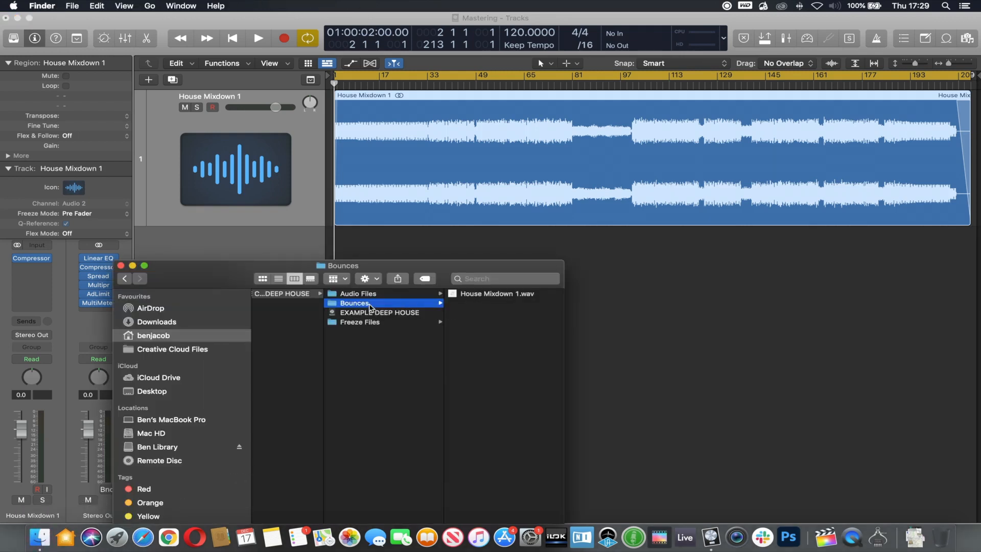
scroll(397, 319, "left", 5)
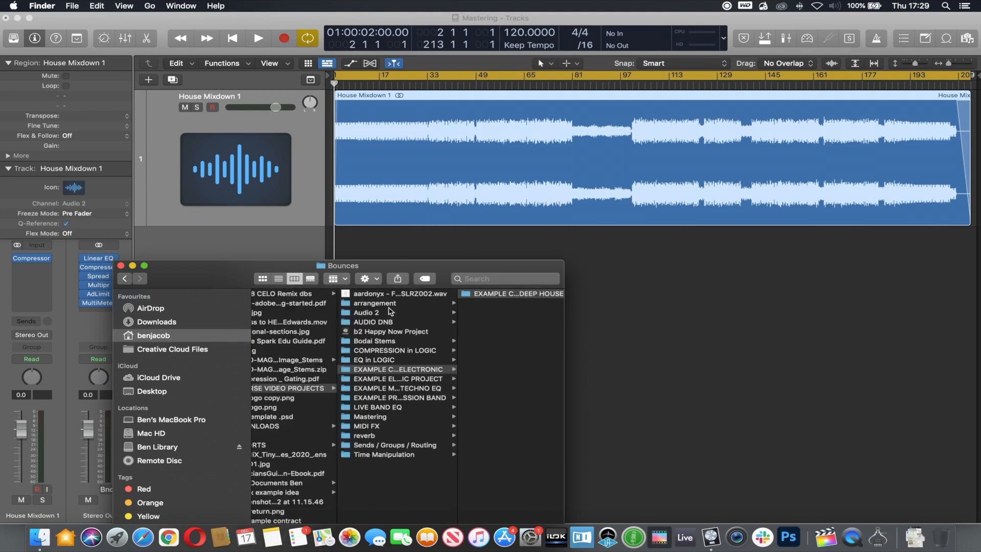
left_click(385, 417)
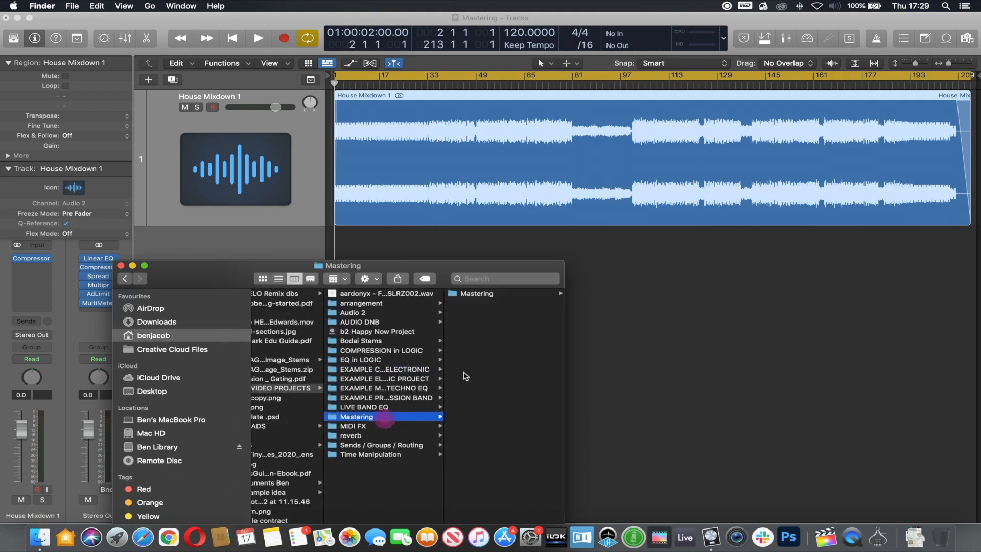
left_click(478, 294)
left_click(482, 303)
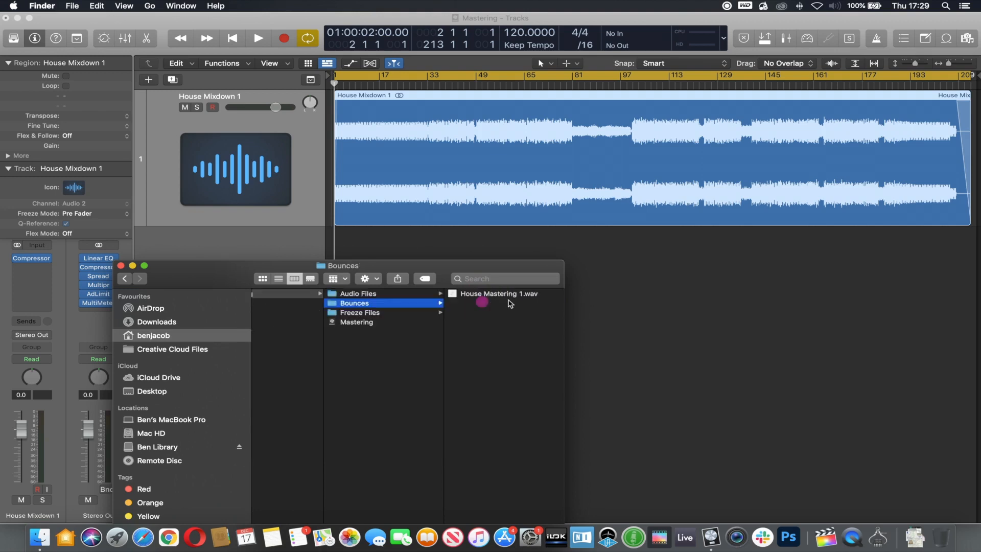
left_click_drag(440, 266, 333, 270)
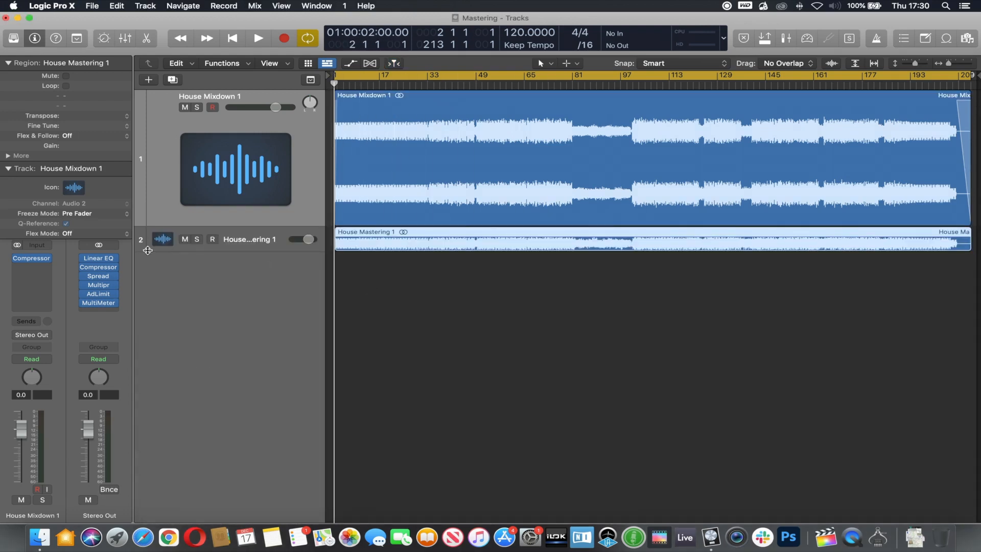
left_click_drag(147, 250, 179, 369)
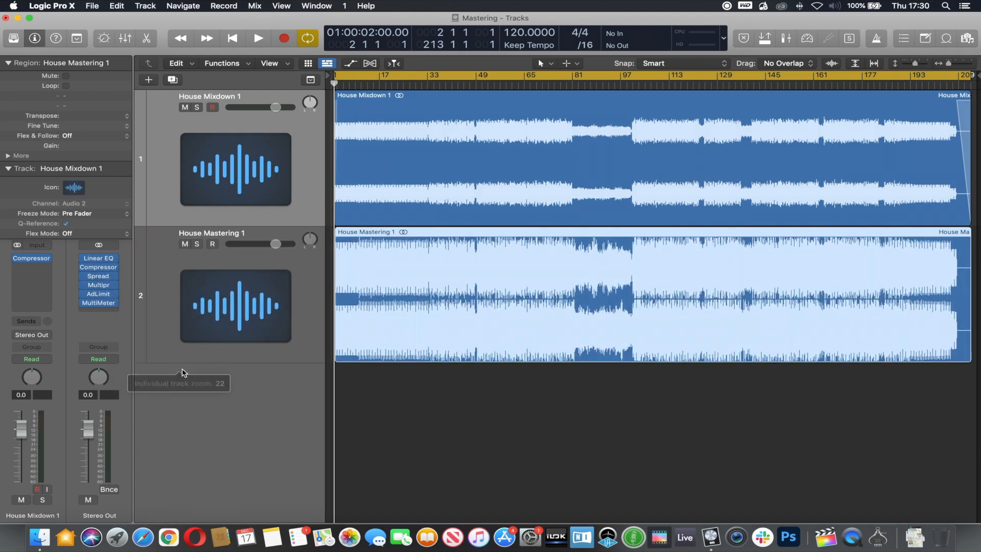